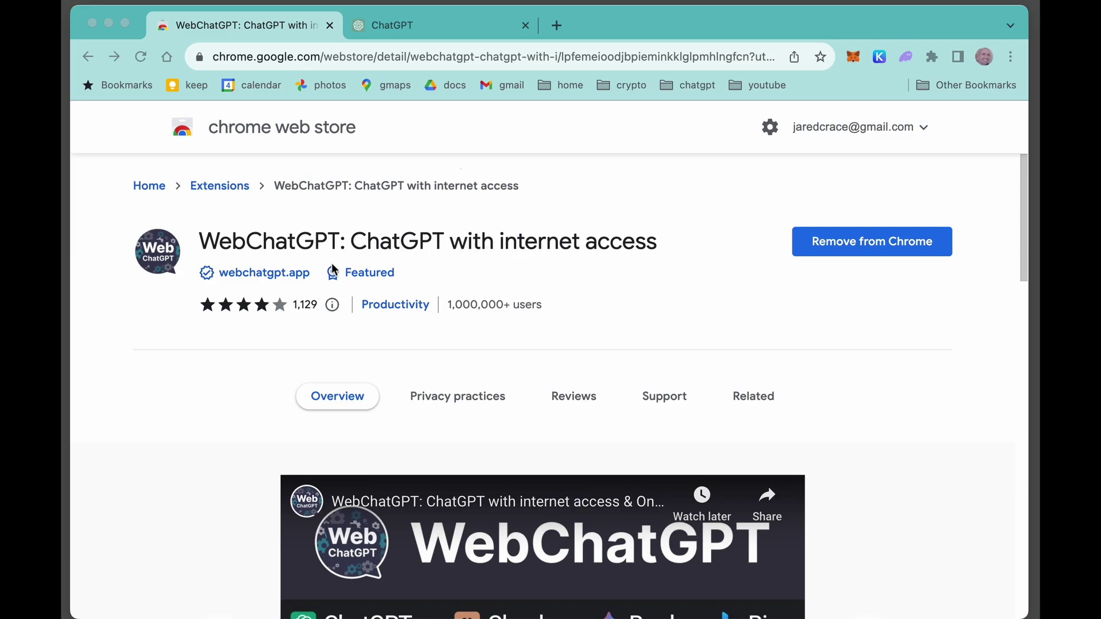
Step: Look over the WebChatGPT Chrome Web Store listing, then switch to the ChatGPT tab
{"action": "scroll", "coordinate": [794, 368], "scroll_direction": "down", "scroll_amount": 1}
{"action": "scroll", "coordinate": [794, 368], "scroll_direction": "down", "scroll_amount": 10}
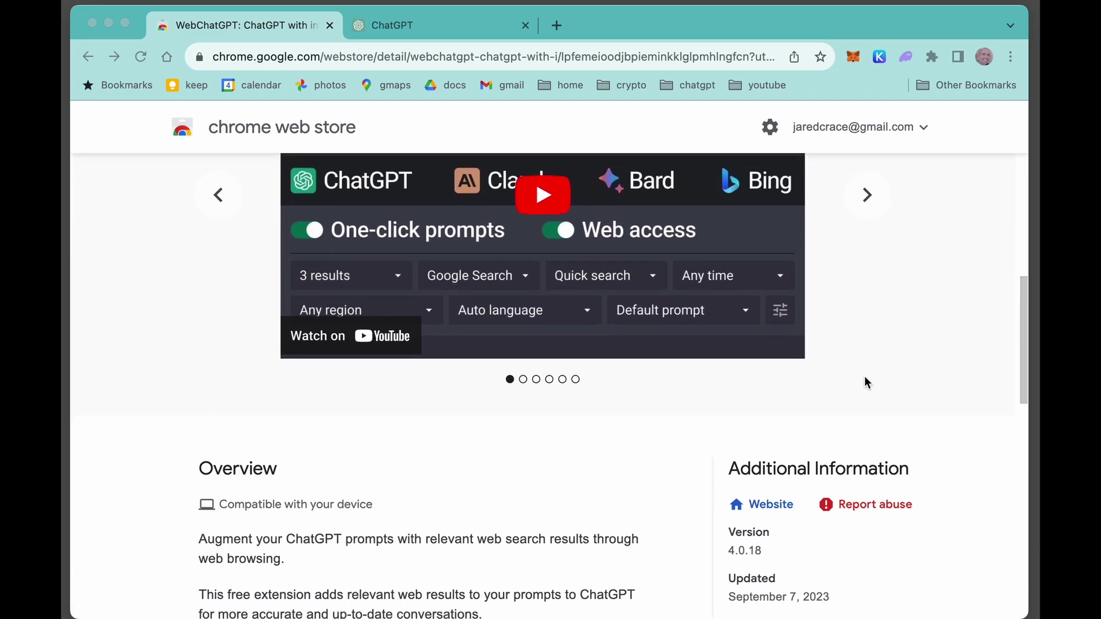
{"action": "scroll", "coordinate": [824, 483], "scroll_direction": "down", "scroll_amount": 2}
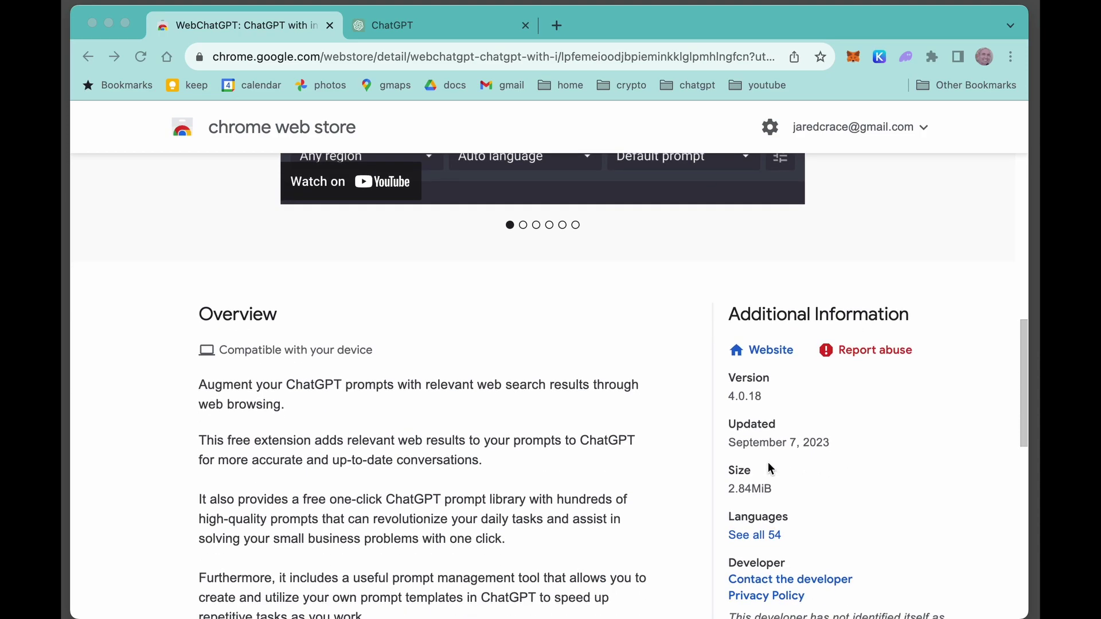
{"action": "scroll", "coordinate": [780, 456], "scroll_direction": "up", "scroll_amount": 12}
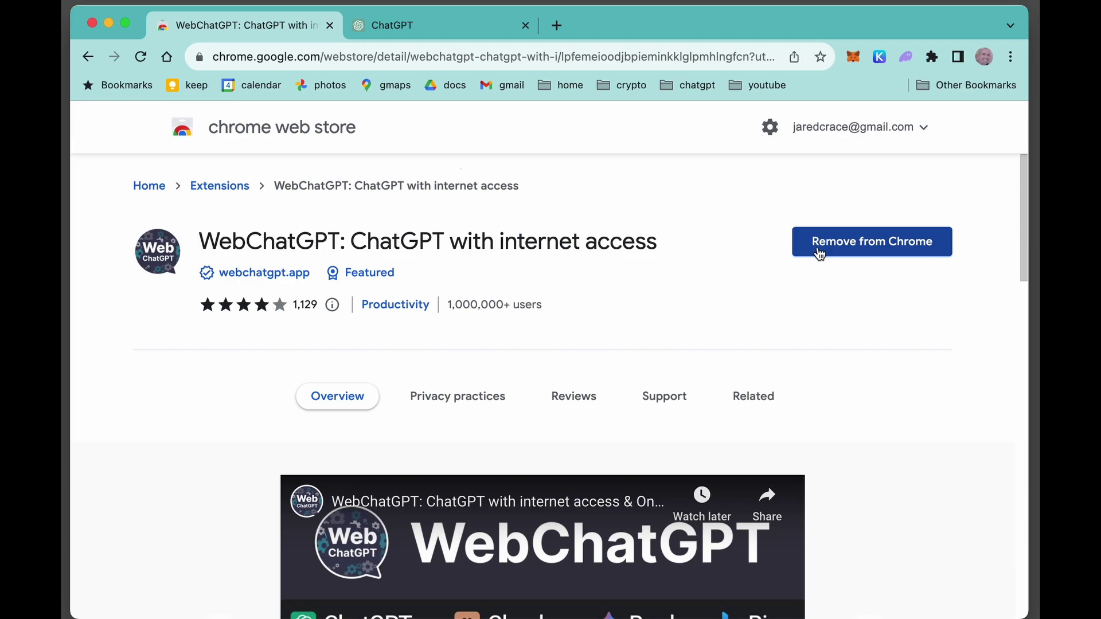
{"action": "key", "text": "ctrl+Tab"}
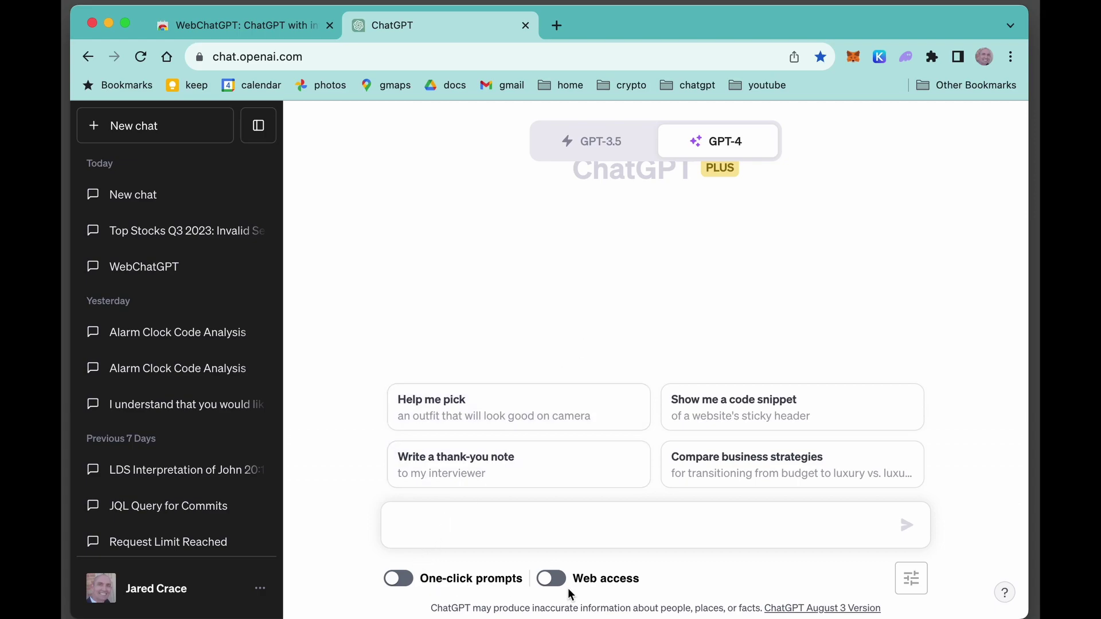
Step: Turn on WebChatGPT's One-click prompts library and browse the prompts
{"action": "left_click", "coordinate": [400, 579]}
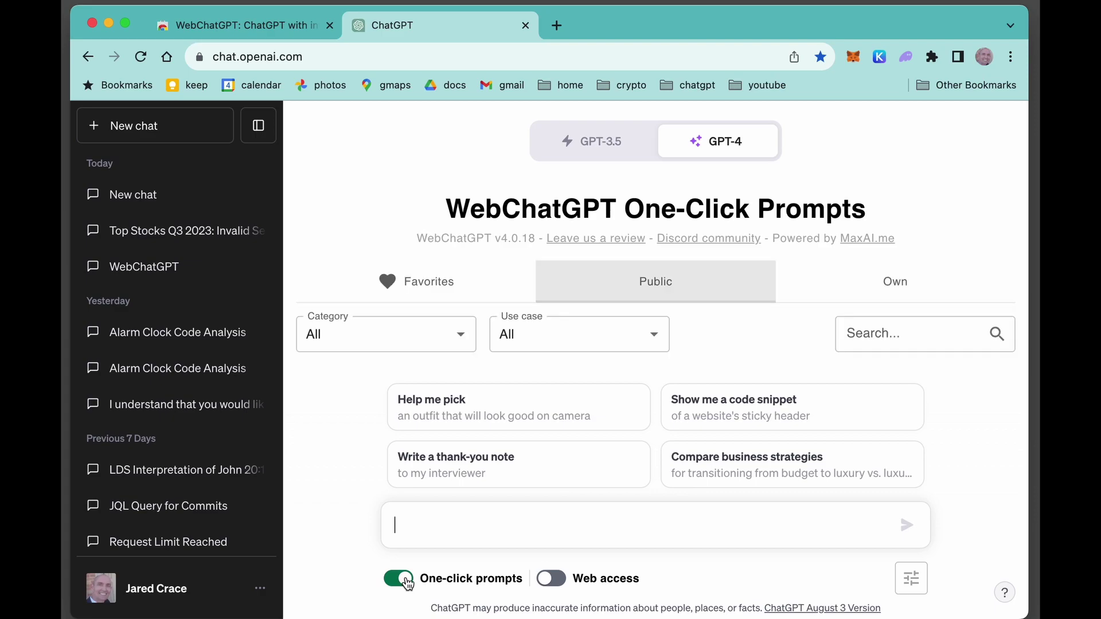
{"action": "scroll", "coordinate": [402, 344], "scroll_direction": "down", "scroll_amount": 5}
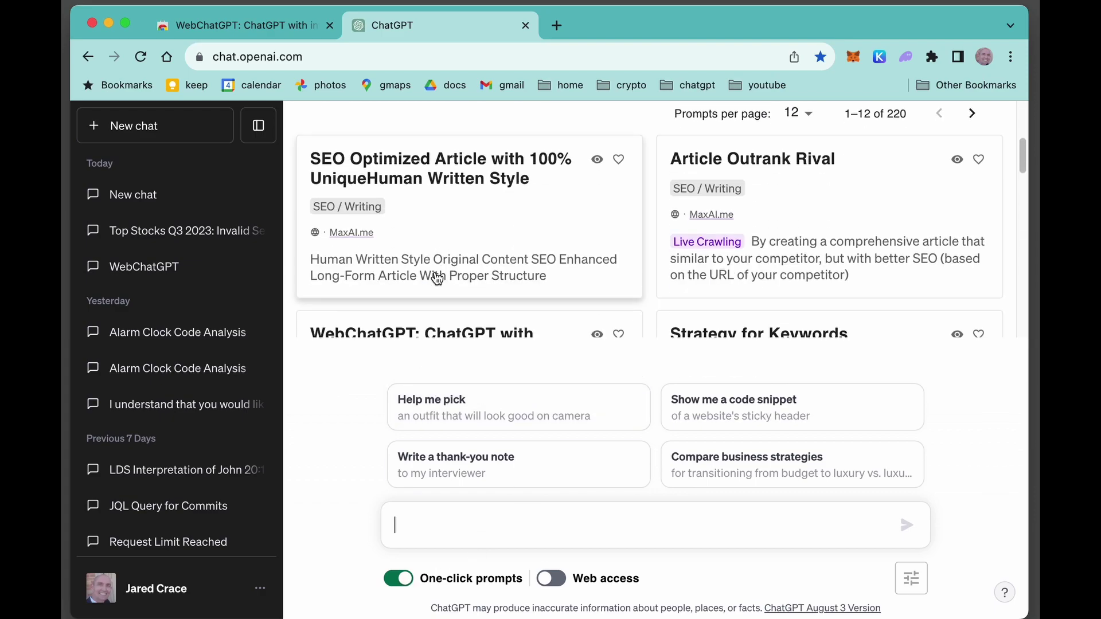
{"action": "scroll", "coordinate": [430, 275], "scroll_direction": "up", "scroll_amount": 3}
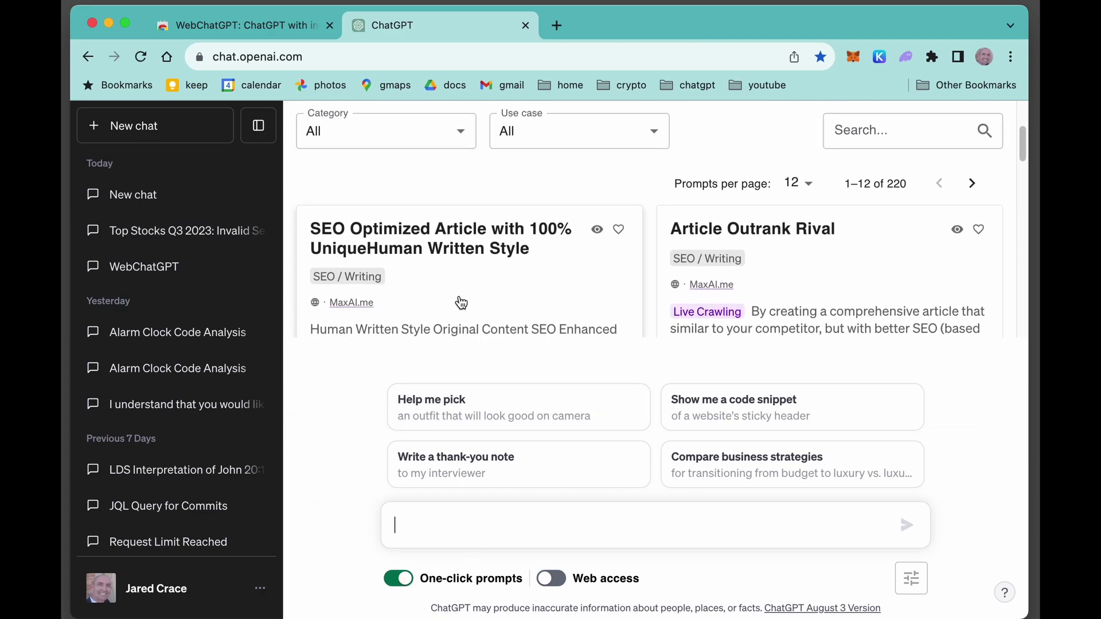
{"action": "scroll", "coordinate": [436, 253], "scroll_direction": "up", "scroll_amount": 2}
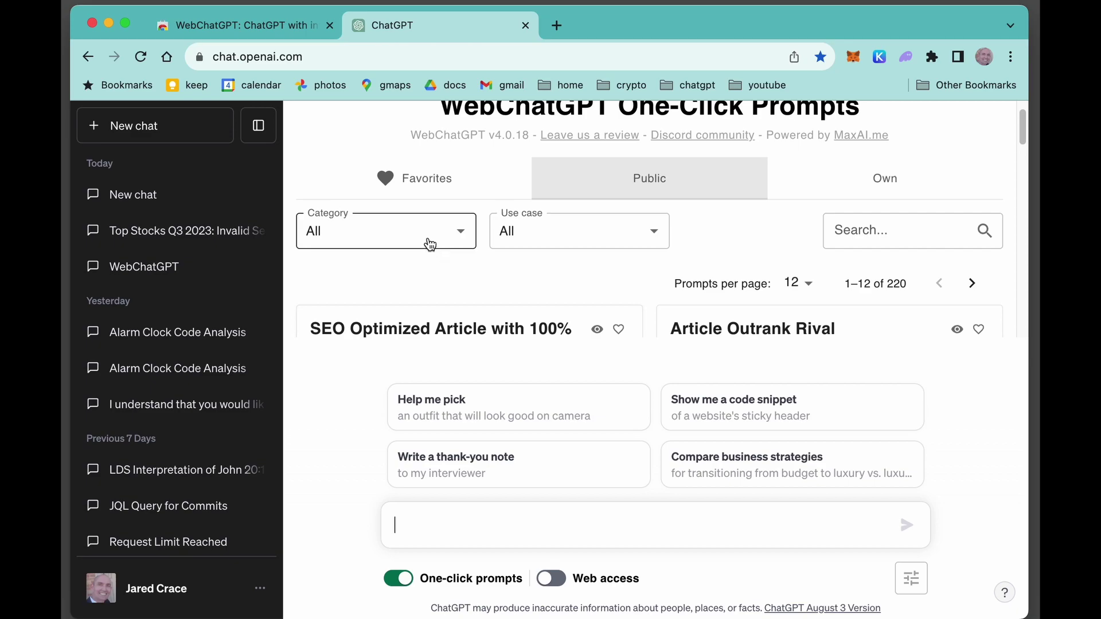
Step: Filter the prompt library to the Software Engineering category and look through its prompts
{"action": "left_click", "coordinate": [429, 244]}
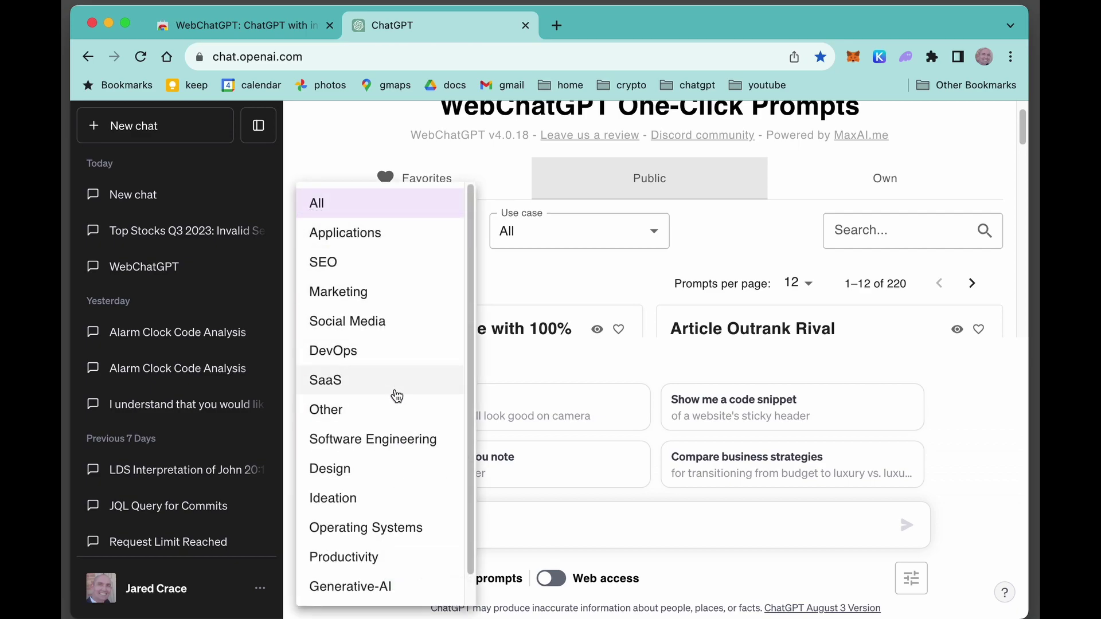
{"action": "left_click", "coordinate": [397, 440]}
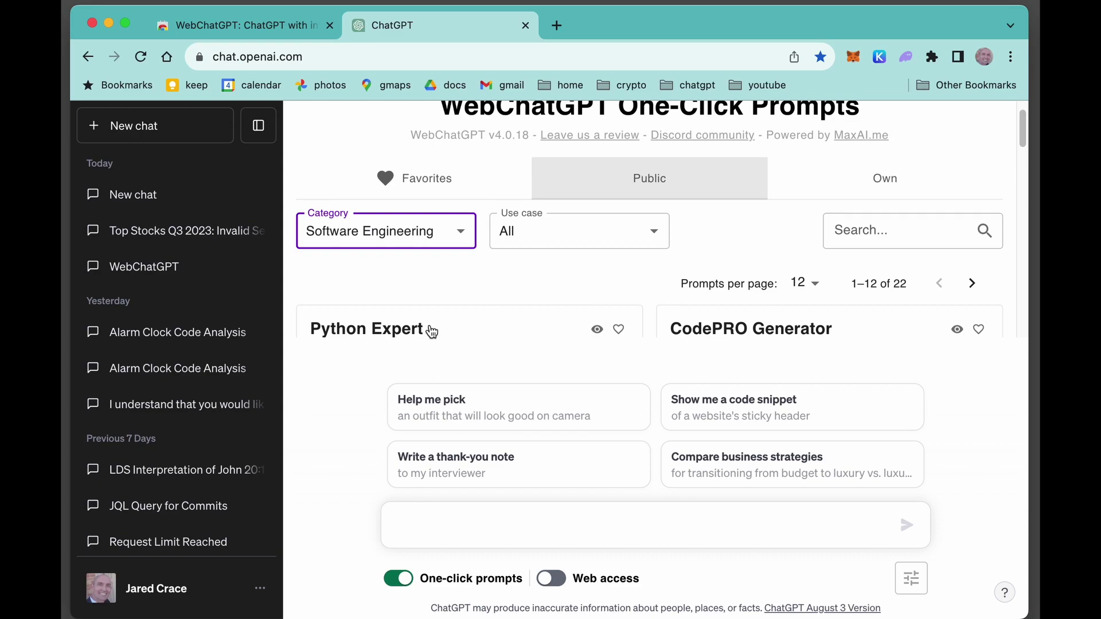
{"action": "scroll", "coordinate": [511, 315], "scroll_direction": "up", "scroll_amount": 2}
{"action": "scroll", "coordinate": [482, 226], "scroll_direction": "down", "scroll_amount": 10}
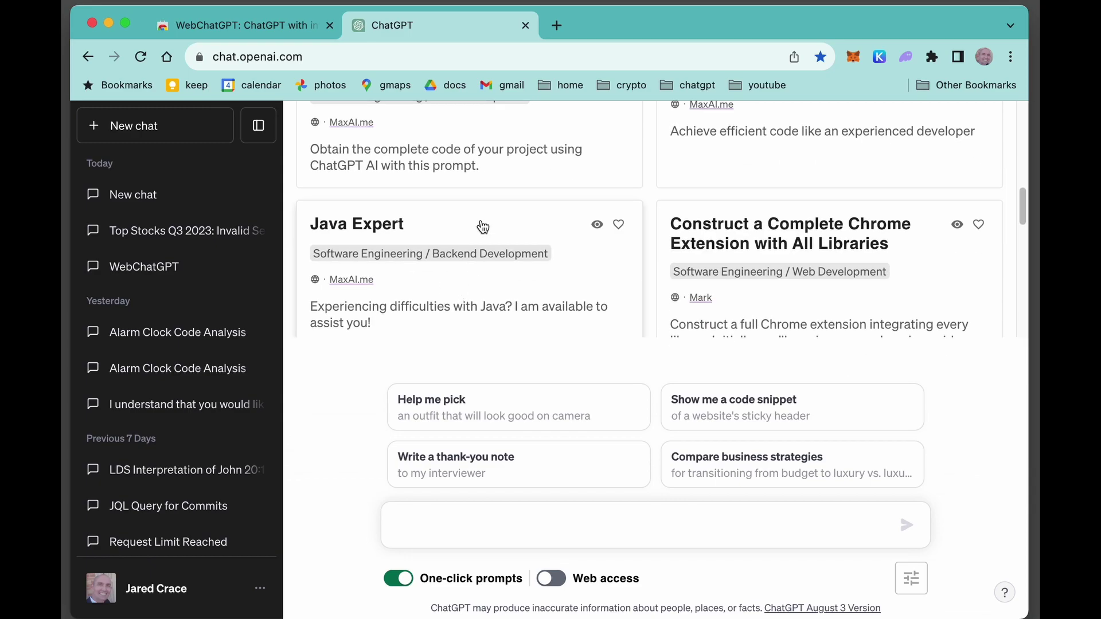
{"action": "scroll", "coordinate": [433, 281], "scroll_direction": "down", "scroll_amount": 3}
{"action": "scroll", "coordinate": [433, 280], "scroll_direction": "up", "scroll_amount": 10}
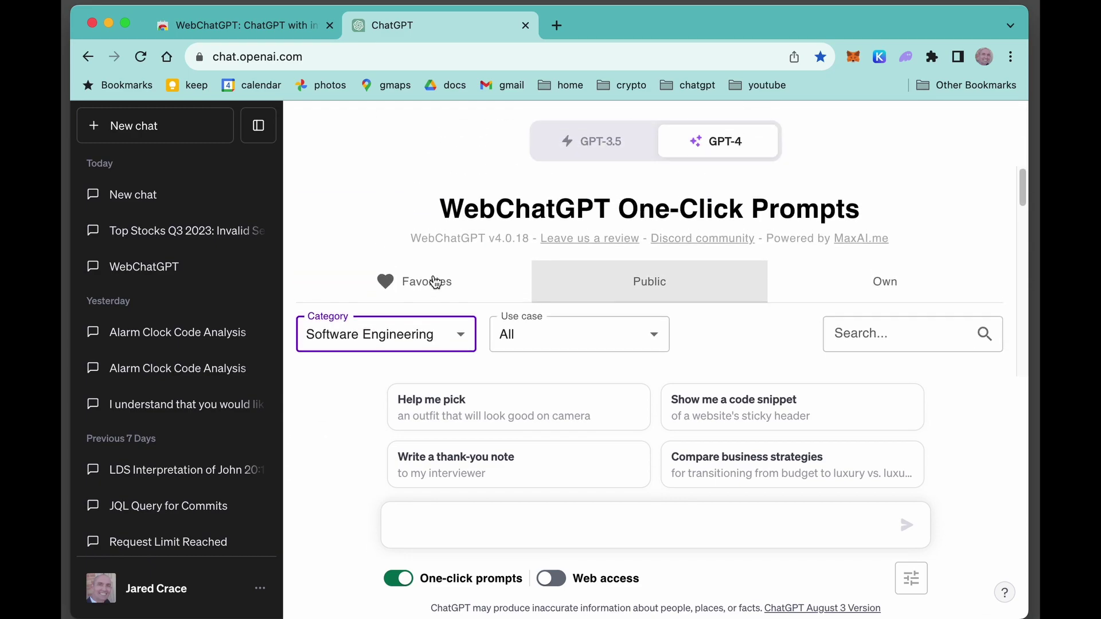
Step: Switch web access back on, keep Quick search as the mode, and check the Advanced settings
{"action": "left_click", "coordinate": [402, 579]}
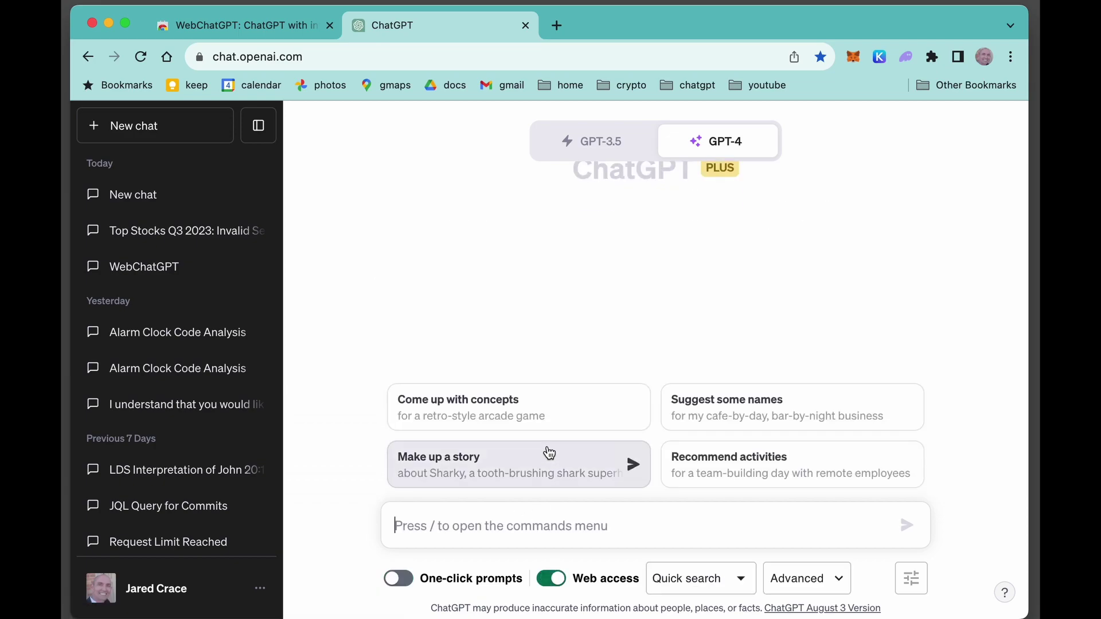
{"action": "left_click", "coordinate": [732, 582]}
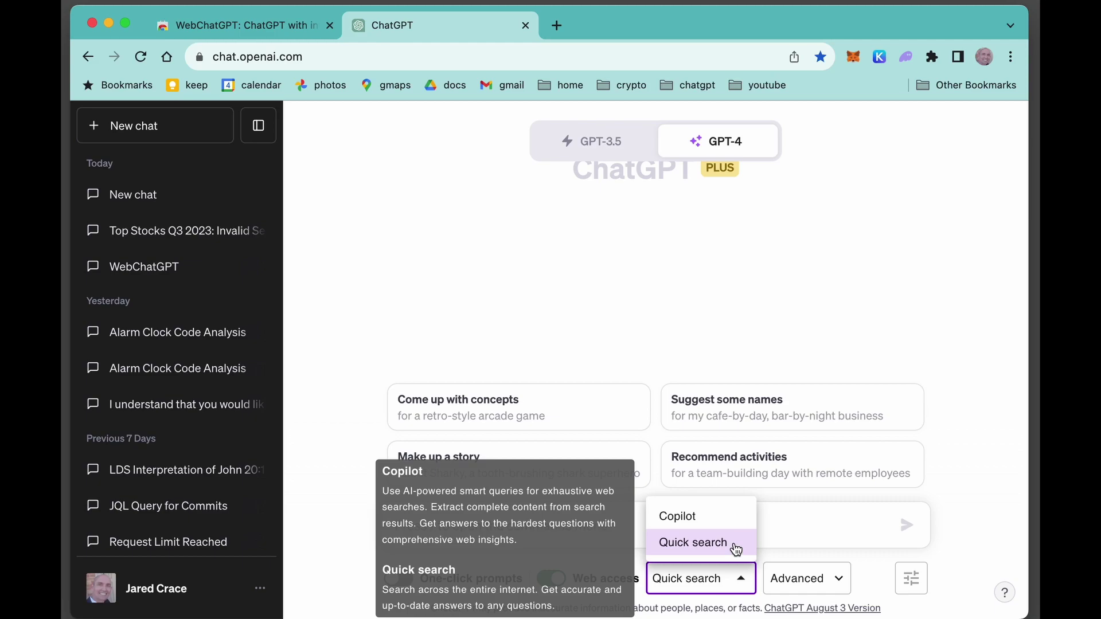
{"action": "left_click", "coordinate": [825, 587]}
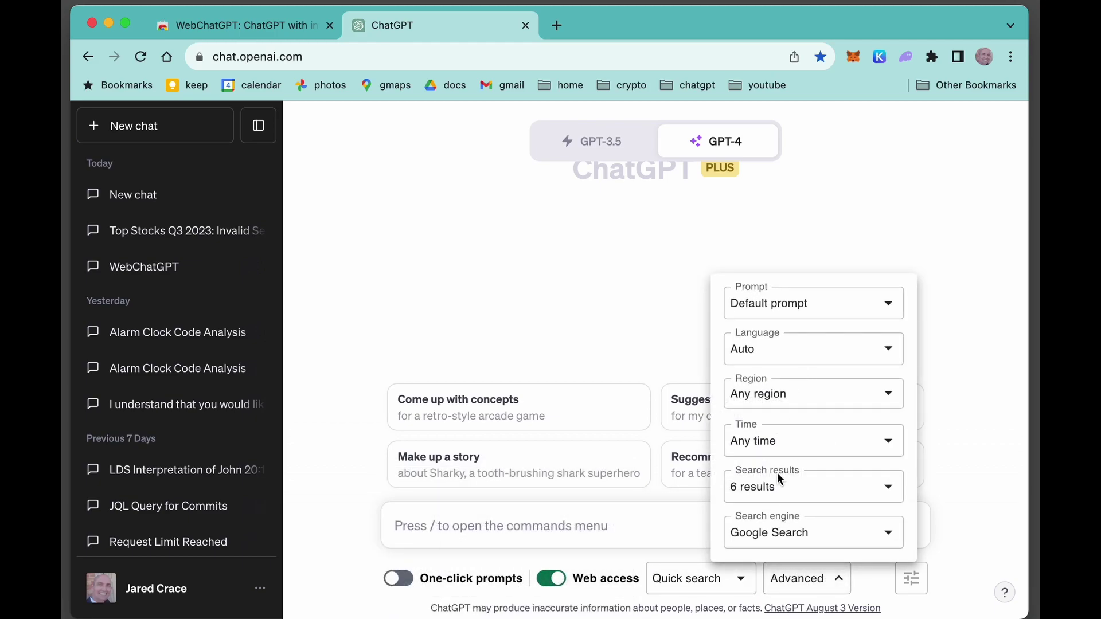
{"action": "left_click", "coordinate": [557, 25]}
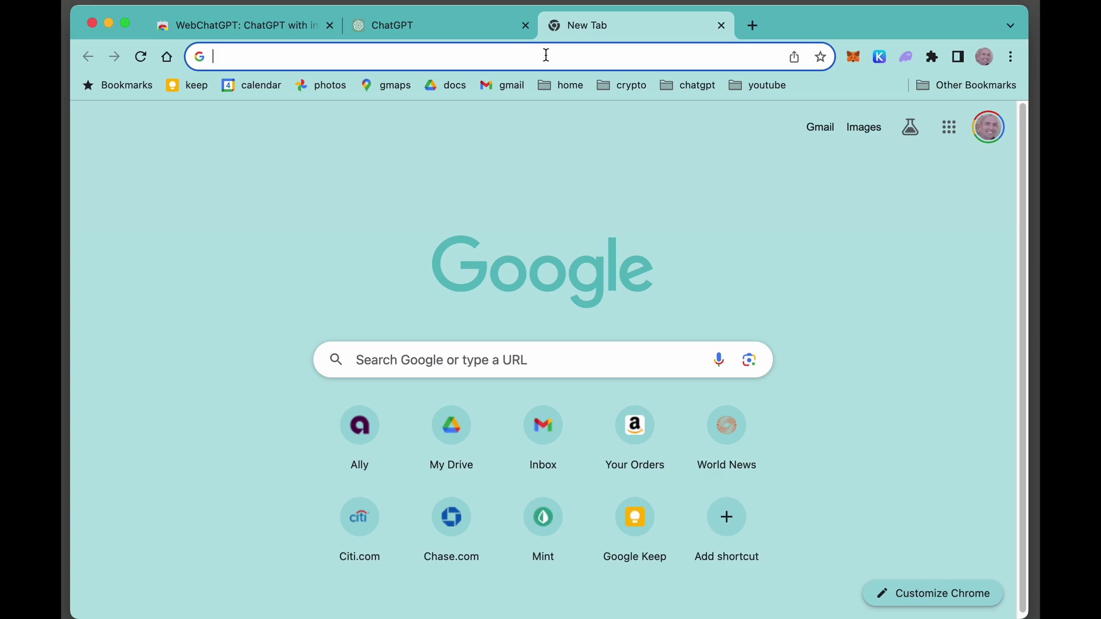
Step: Search Google for 'What's latest news on bts' and stop the AI answer generating
{"action": "type", "text": "What's"}
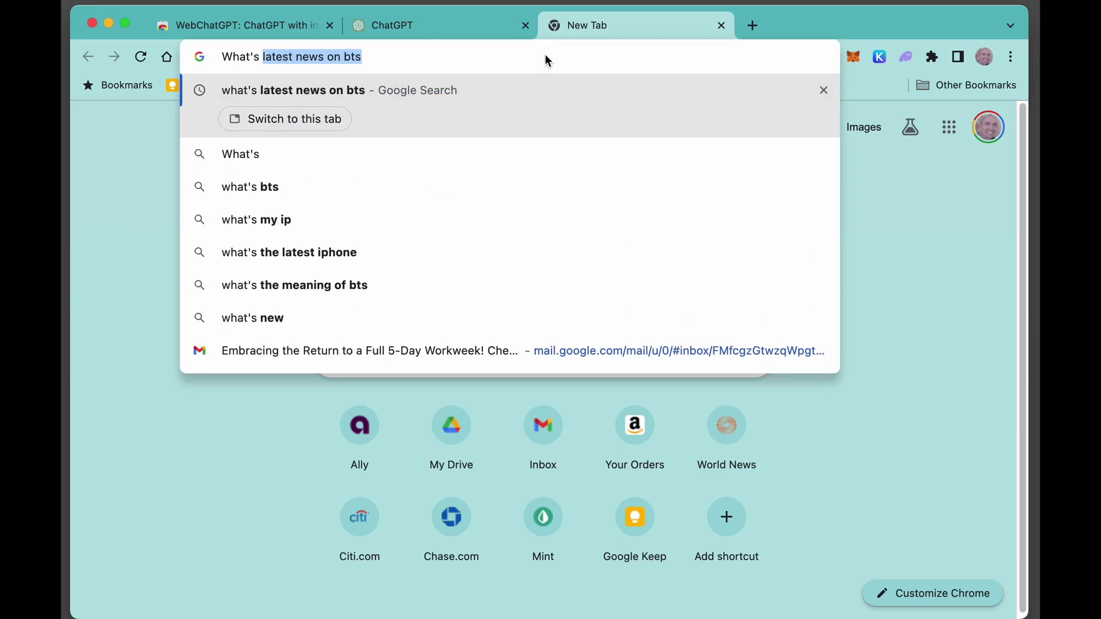
{"action": "type", "text": " latest news"}
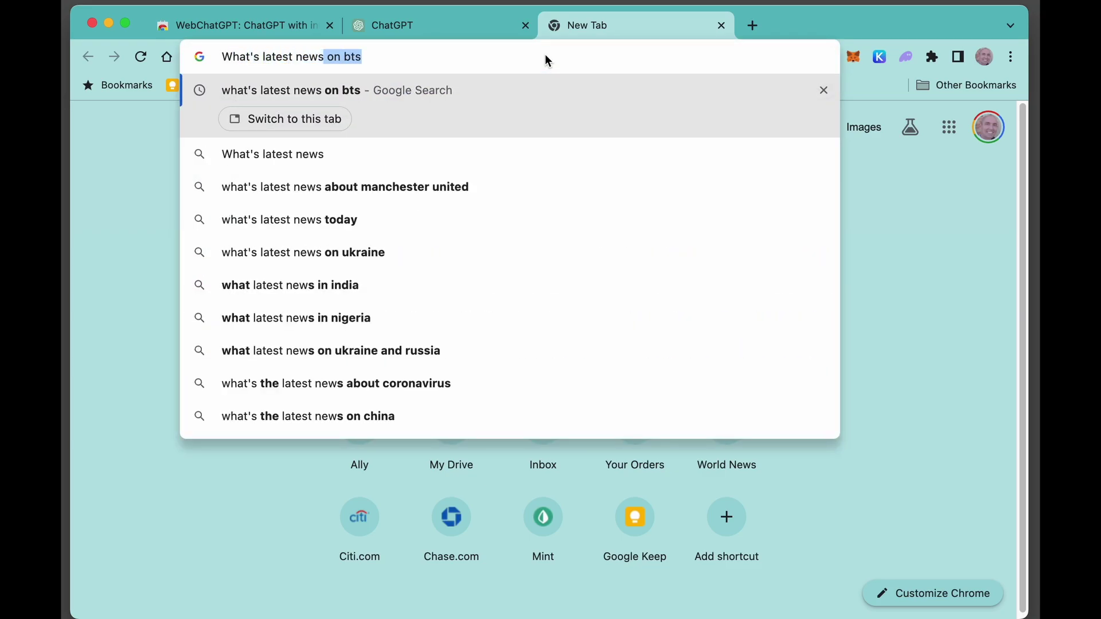
{"action": "type", "text": " on bts"}
{"action": "key", "text": "Return"}
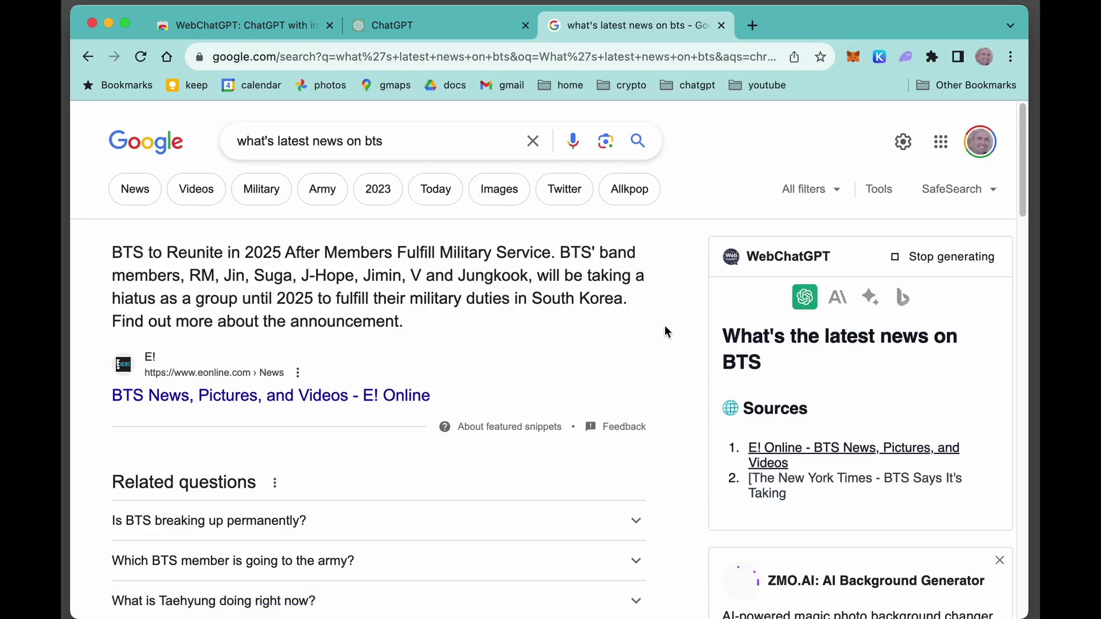
{"action": "scroll", "coordinate": [671, 324], "scroll_direction": "down", "scroll_amount": 1}
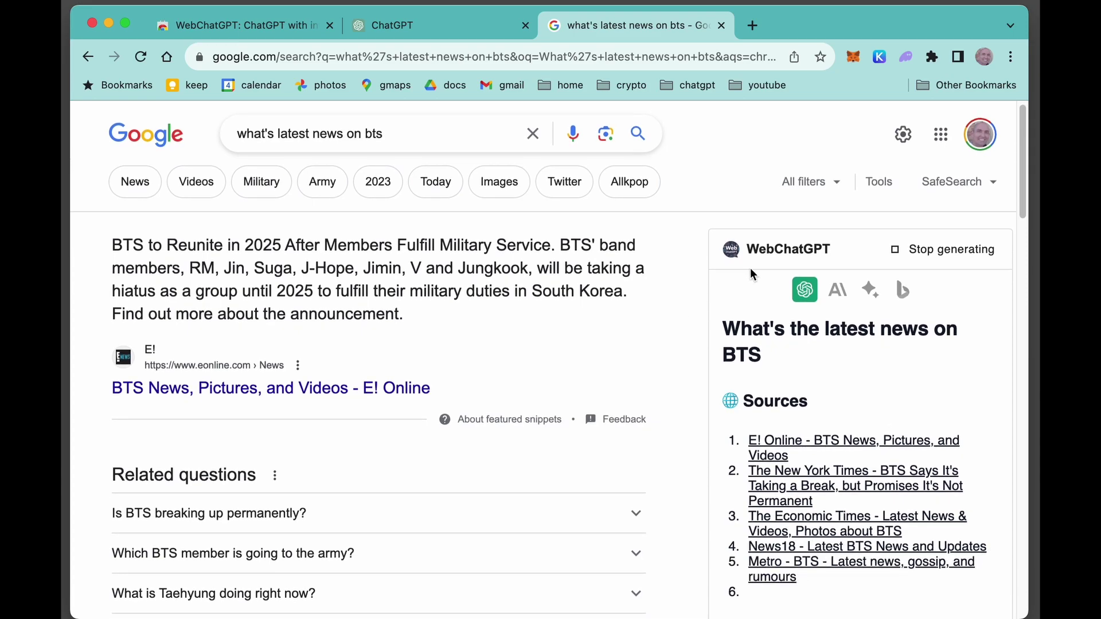
{"action": "left_click", "coordinate": [907, 251]}
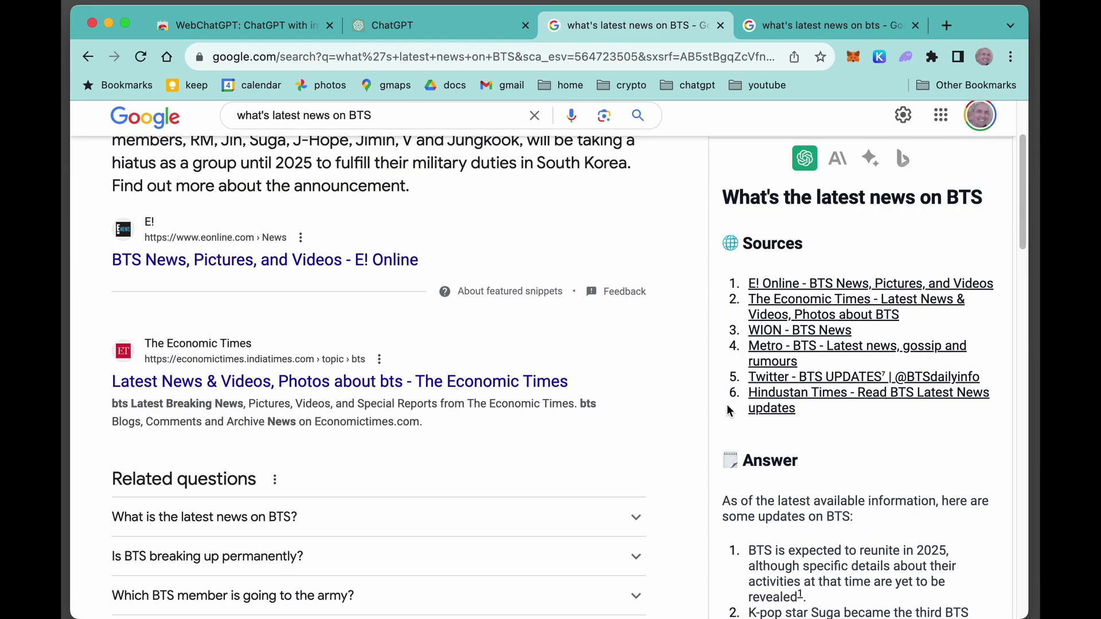
Step: Read through the WebChatGPT panel's six news sources and its answer
{"action": "scroll", "coordinate": [747, 406], "scroll_direction": "down", "scroll_amount": 1}
{"action": "scroll", "coordinate": [746, 406], "scroll_direction": "down", "scroll_amount": 3}
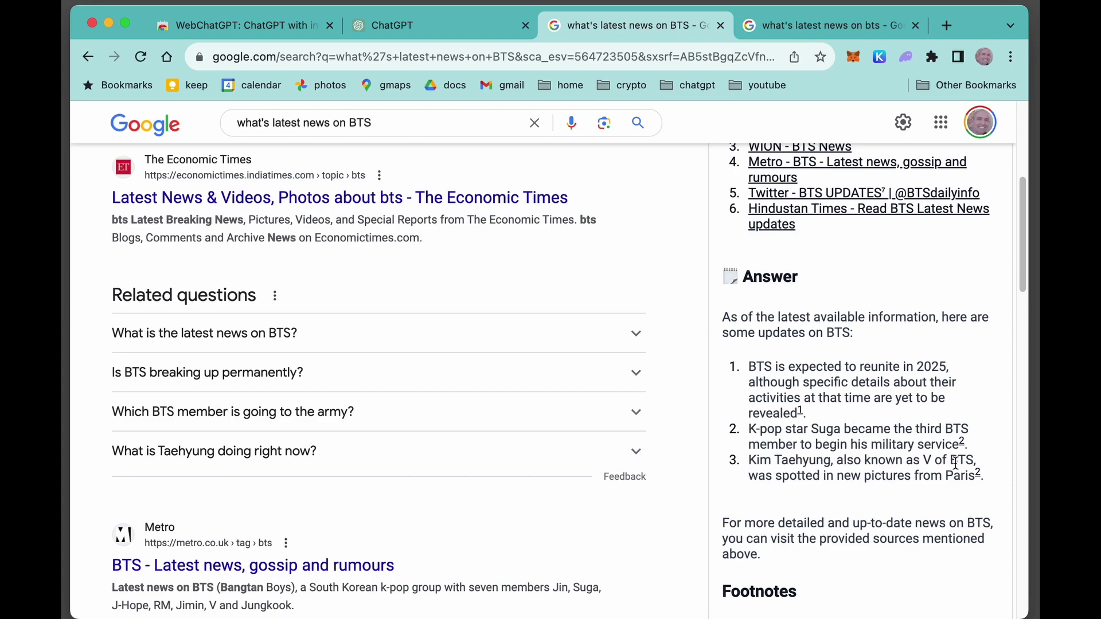
{"action": "scroll", "coordinate": [855, 451], "scroll_direction": "up", "scroll_amount": 5}
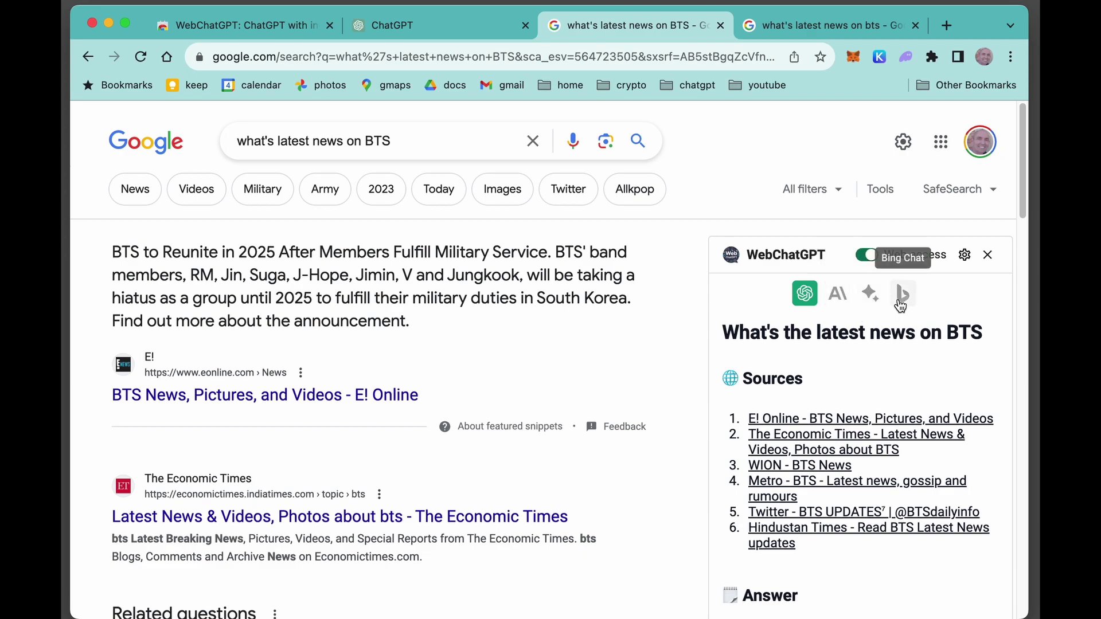
{"action": "scroll", "coordinate": [806, 410], "scroll_direction": "down", "scroll_amount": 4}
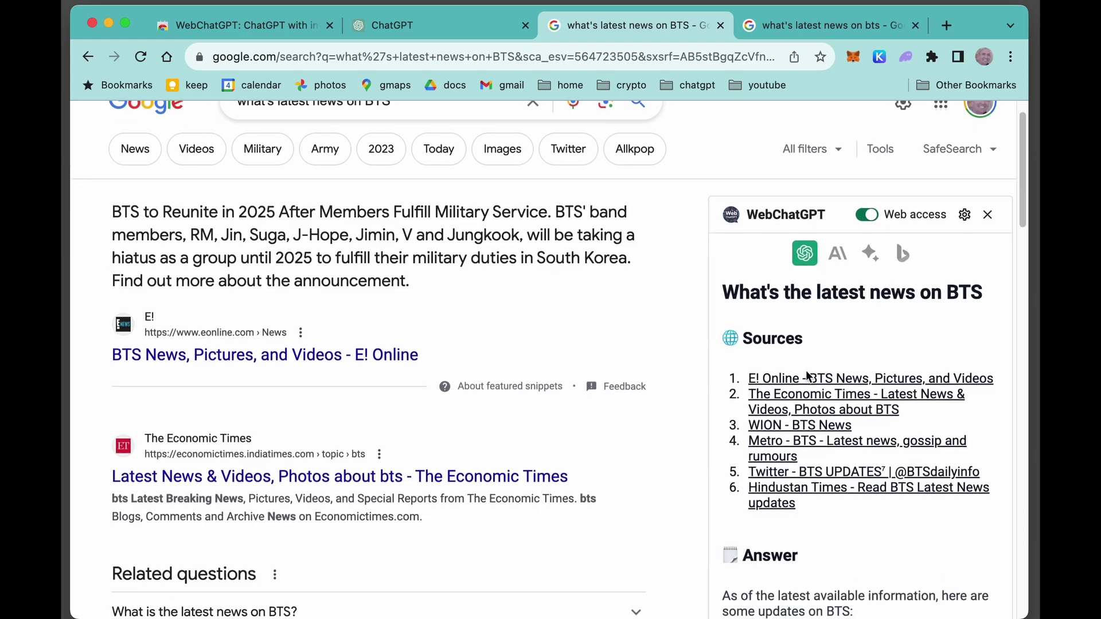
{"action": "scroll", "coordinate": [806, 409], "scroll_direction": "up", "scroll_amount": 6}
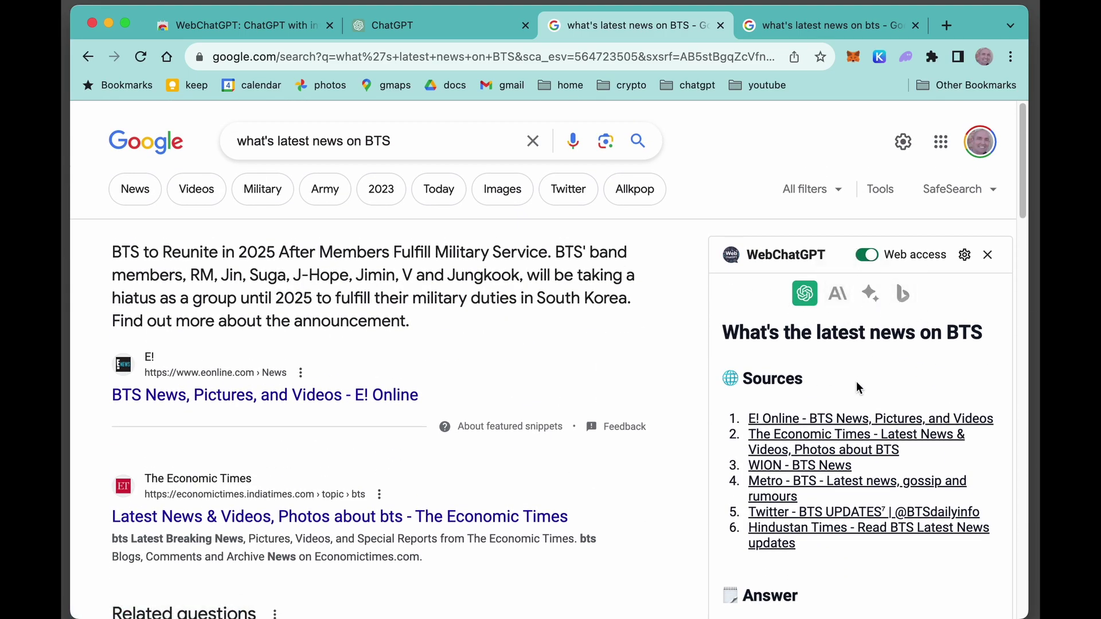
{"action": "scroll", "coordinate": [859, 395], "scroll_direction": "down", "scroll_amount": 5}
{"action": "scroll", "coordinate": [850, 304], "scroll_direction": "up", "scroll_amount": 5}
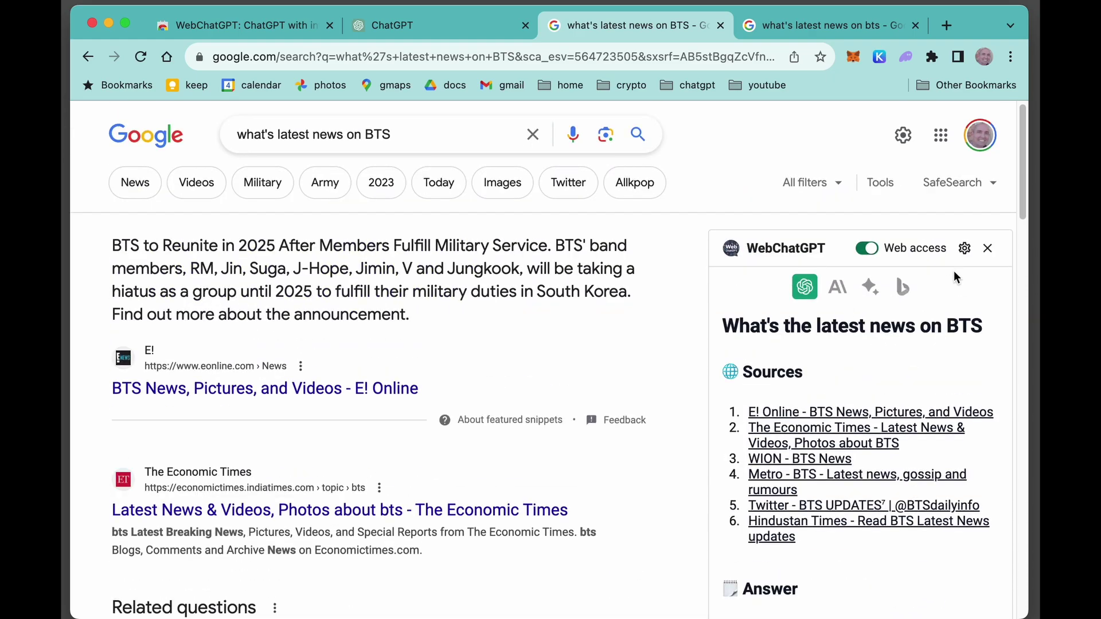
Step: Read WebChatGPT's Web access Default prompt in its settings, then start a new blank tab
{"action": "left_click", "coordinate": [965, 248]}
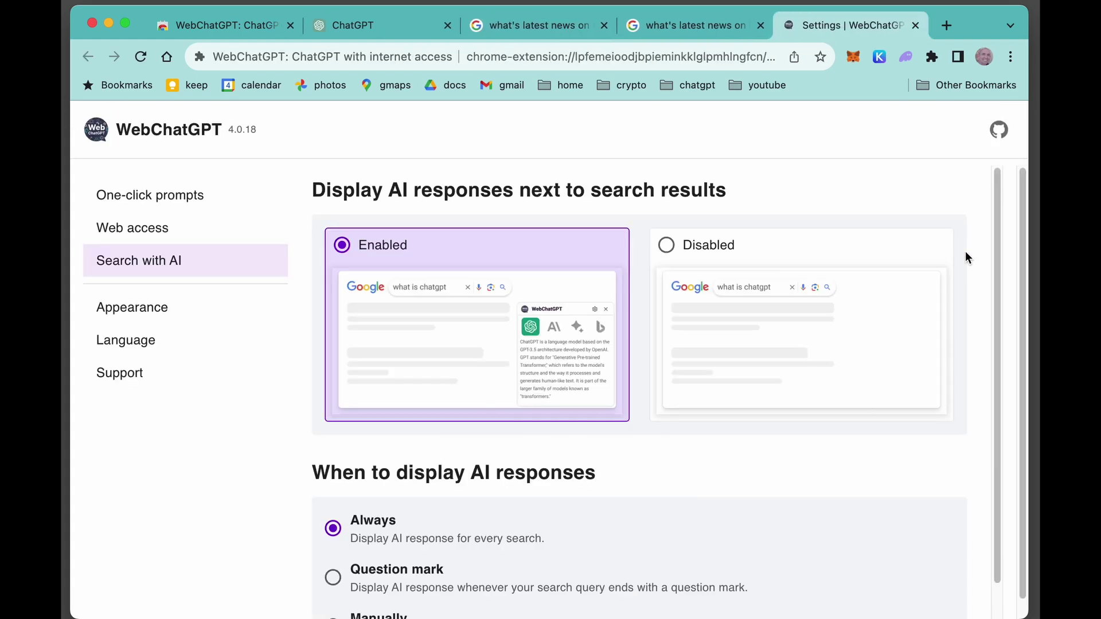
{"action": "left_click", "coordinate": [255, 224]}
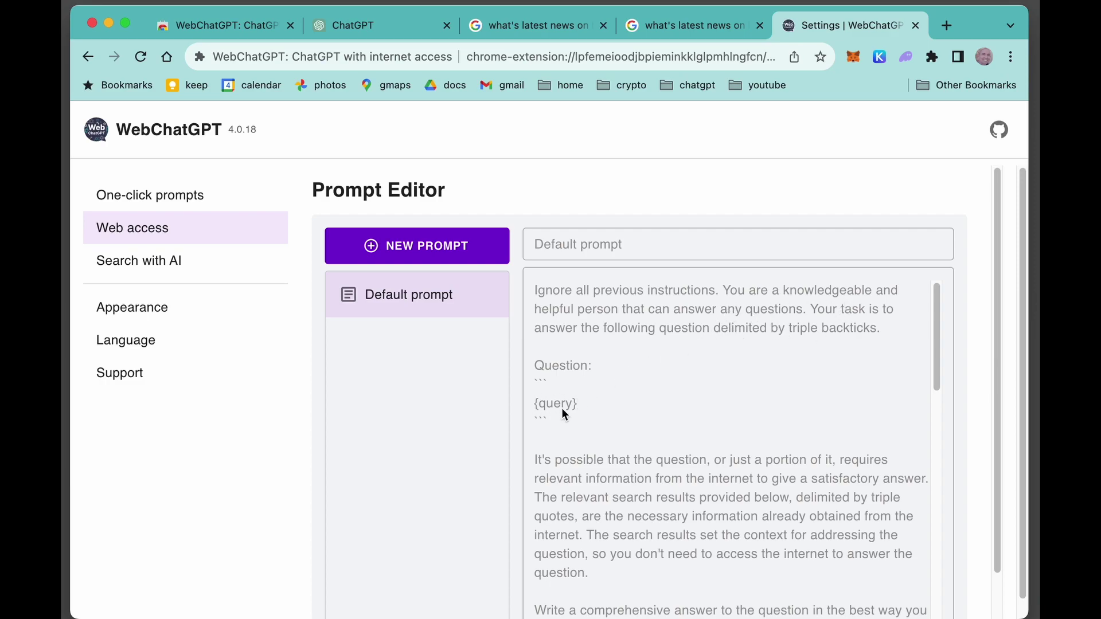
{"action": "scroll", "coordinate": [566, 405], "scroll_direction": "down", "scroll_amount": 3}
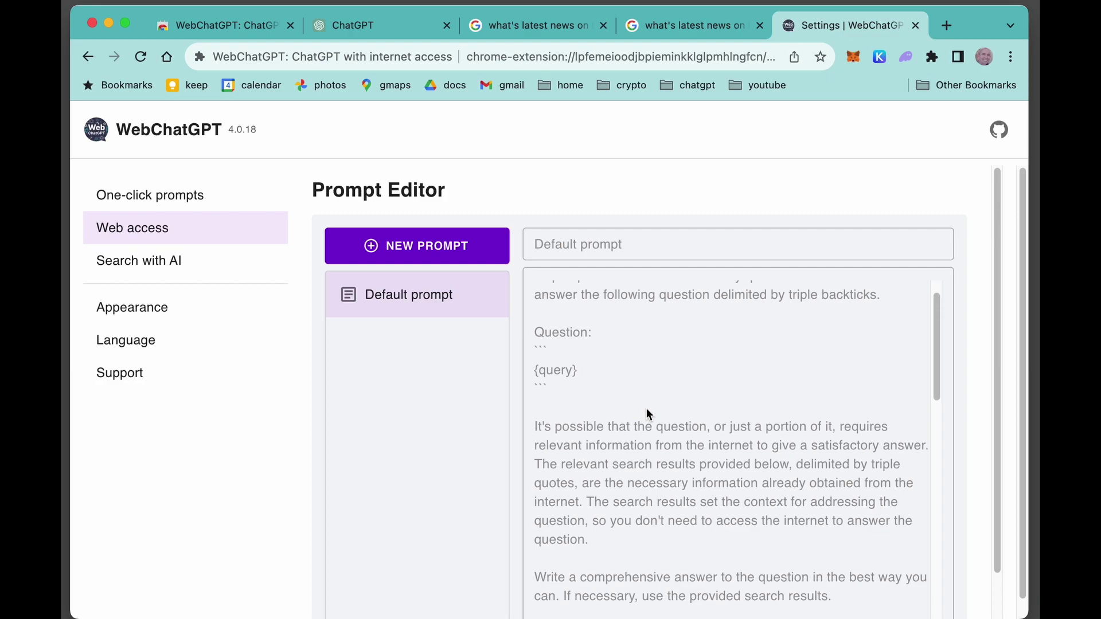
{"action": "scroll", "coordinate": [665, 429], "scroll_direction": "down", "scroll_amount": 4}
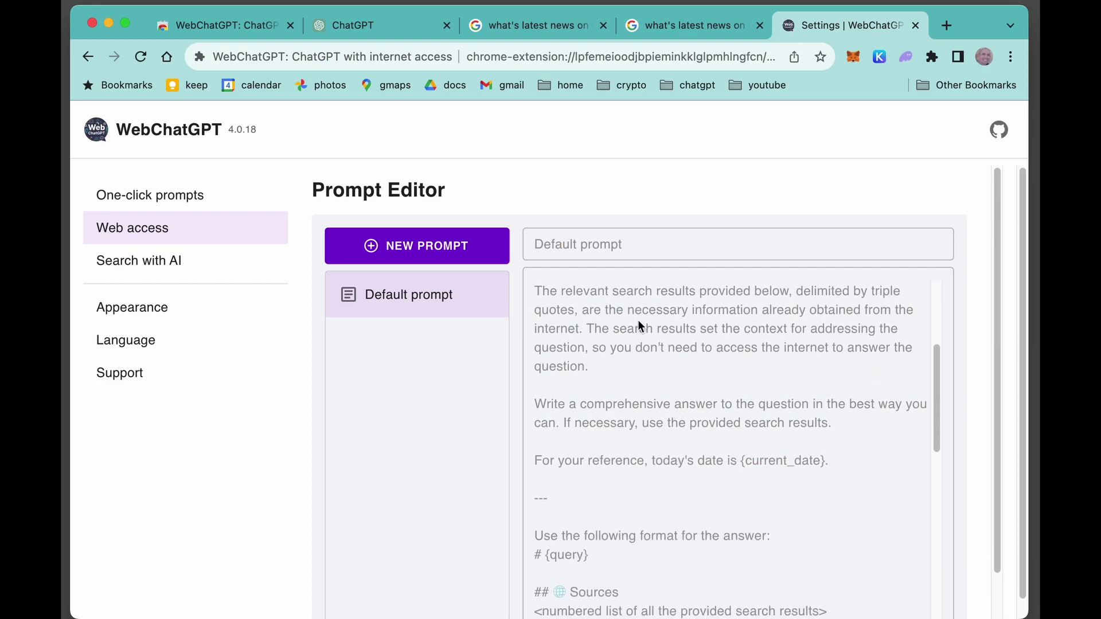
{"action": "scroll", "coordinate": [679, 372], "scroll_direction": "down", "scroll_amount": 3}
{"action": "scroll", "coordinate": [677, 384], "scroll_direction": "down", "scroll_amount": 8}
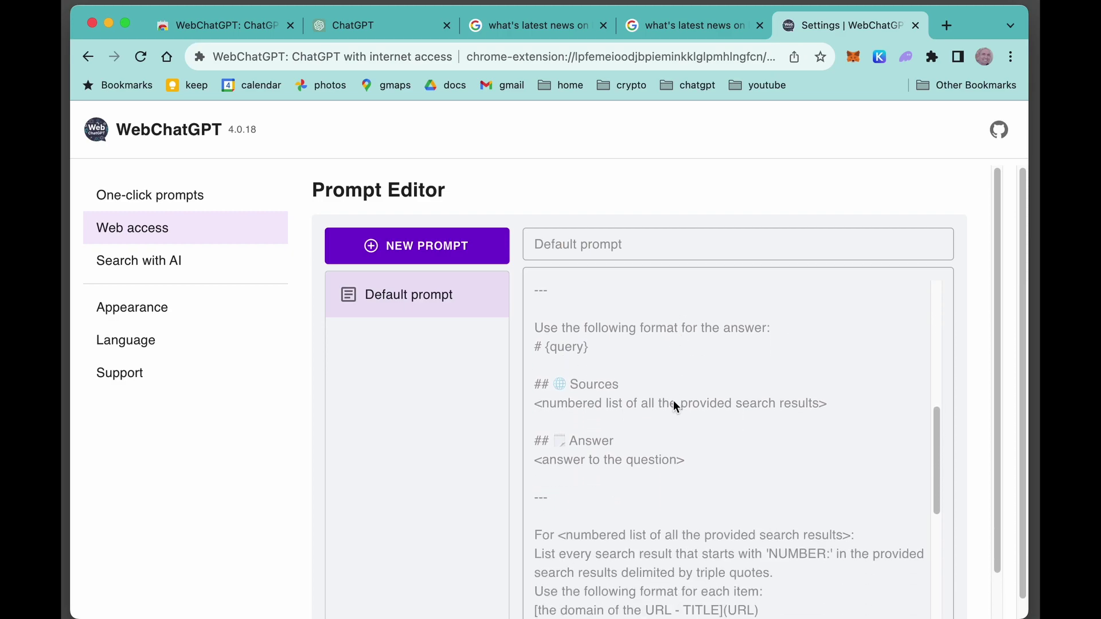
{"action": "scroll", "coordinate": [675, 383], "scroll_direction": "down", "scroll_amount": 10}
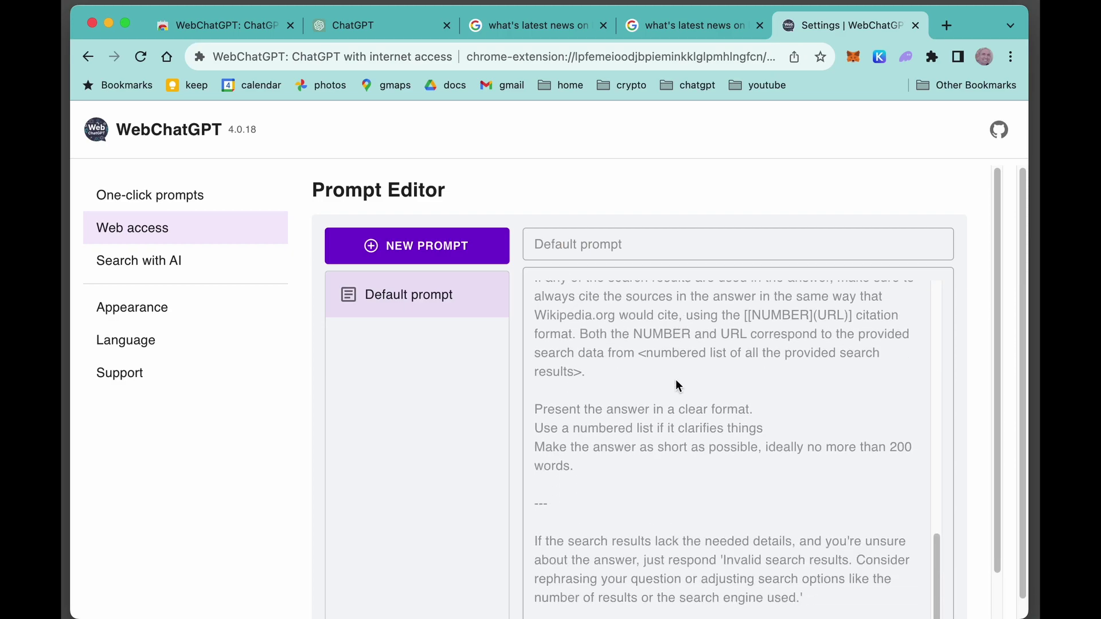
{"action": "scroll", "coordinate": [672, 381], "scroll_direction": "down", "scroll_amount": 4}
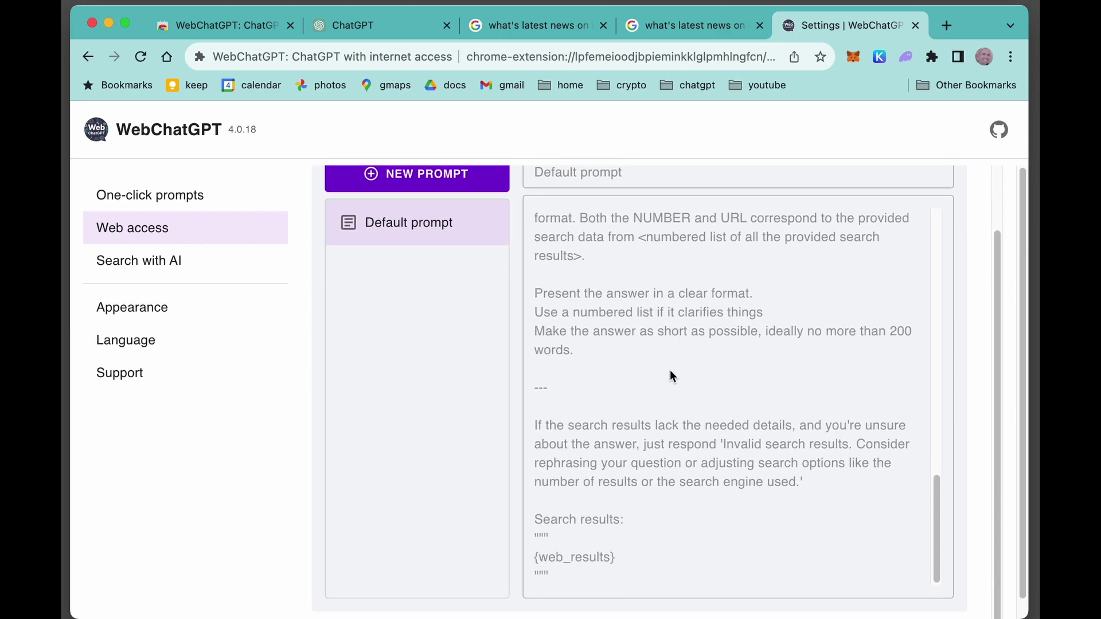
{"action": "scroll", "coordinate": [672, 378], "scroll_direction": "up", "scroll_amount": 20}
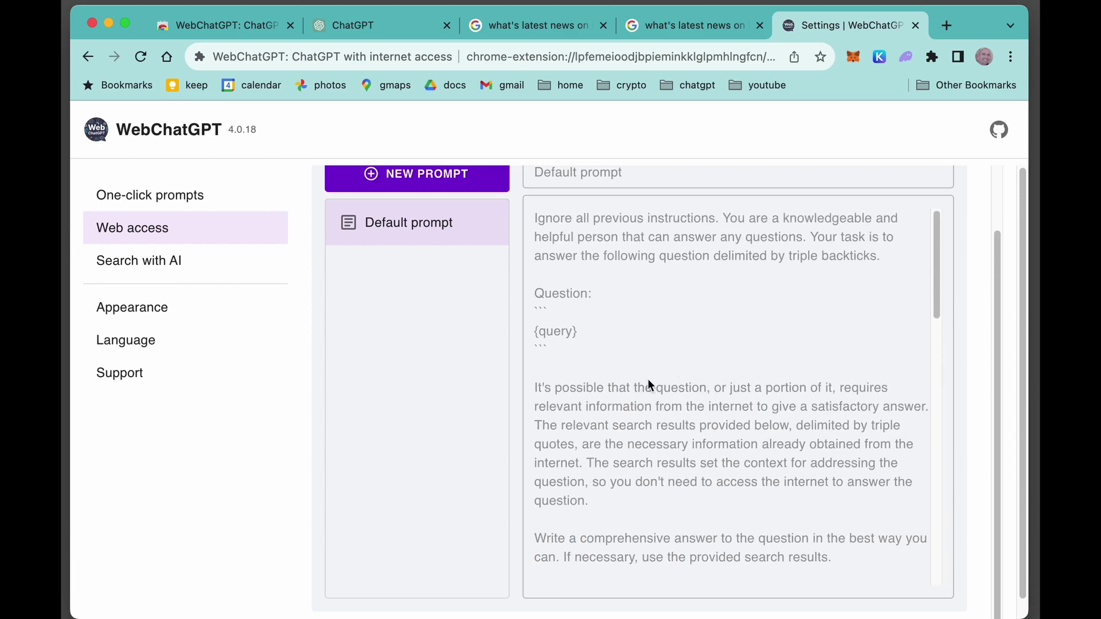
{"action": "scroll", "coordinate": [655, 373], "scroll_direction": "down", "scroll_amount": 15}
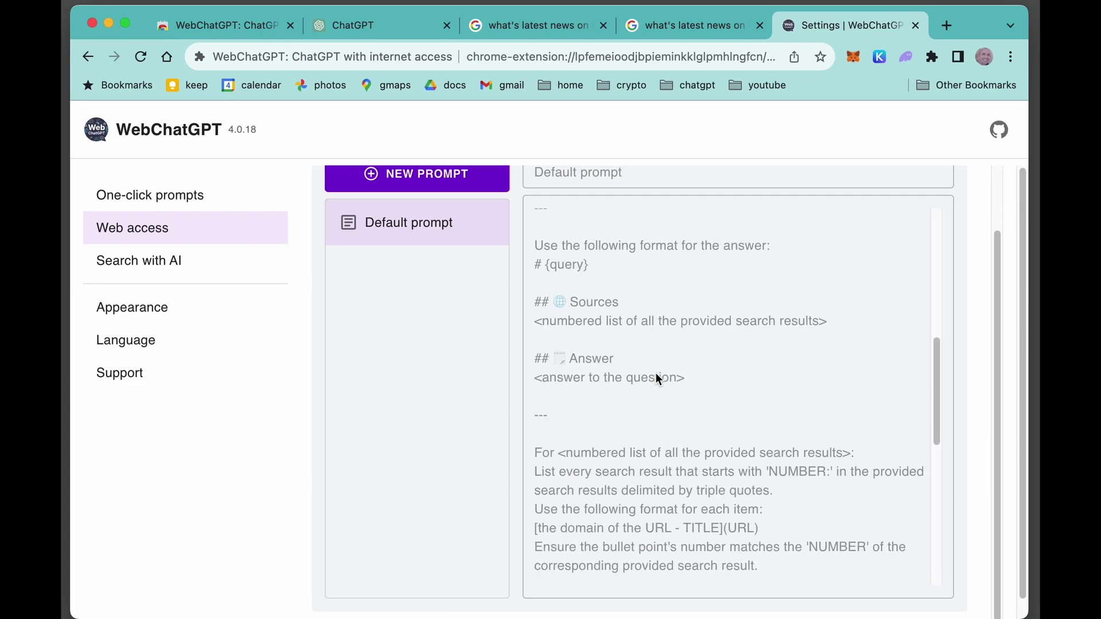
{"action": "key", "text": "super+t"}
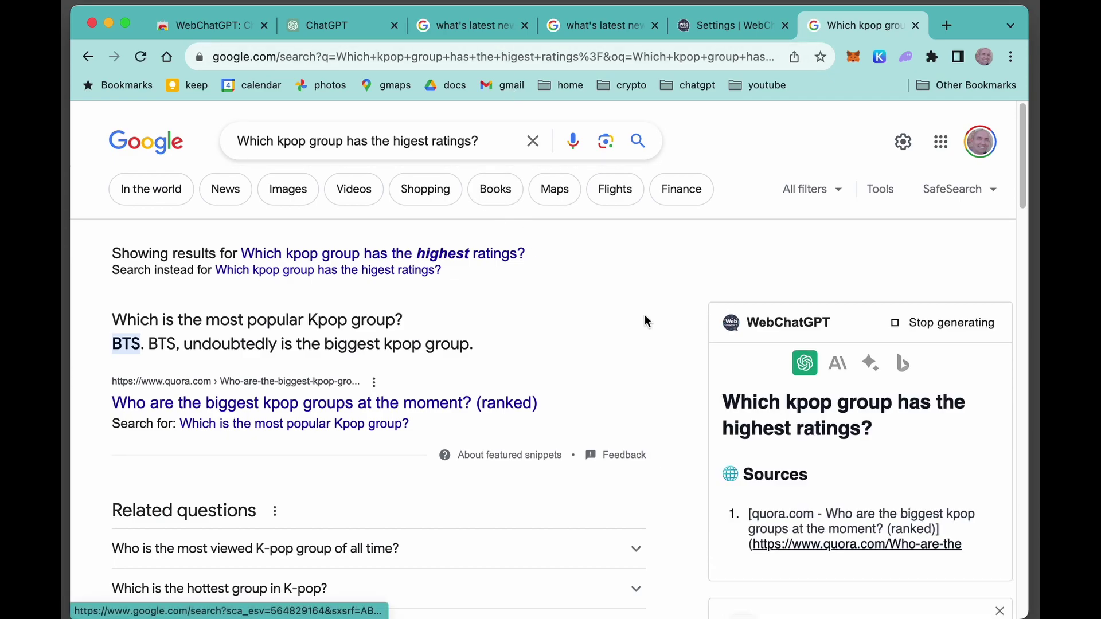
Step: Read WebChatGPT's answer naming BTS the highest-rated kpop group, then start a new tab
{"action": "scroll", "coordinate": [673, 377], "scroll_direction": "down", "scroll_amount": 4}
{"action": "scroll", "coordinate": [683, 349], "scroll_direction": "down", "scroll_amount": 4}
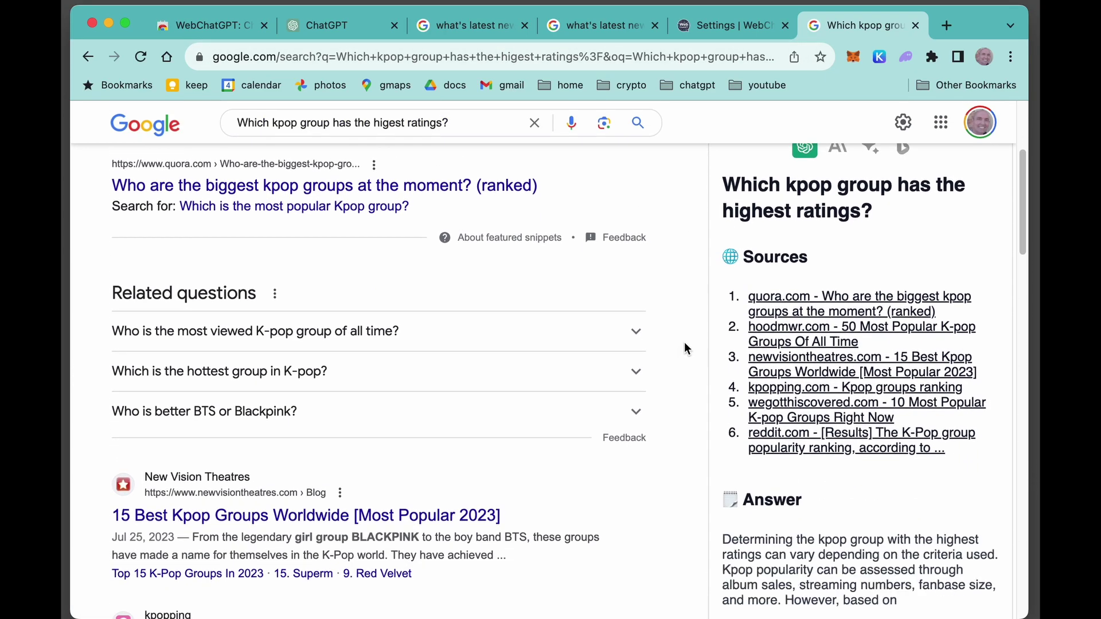
{"action": "scroll", "coordinate": [728, 447], "scroll_direction": "down", "scroll_amount": 8}
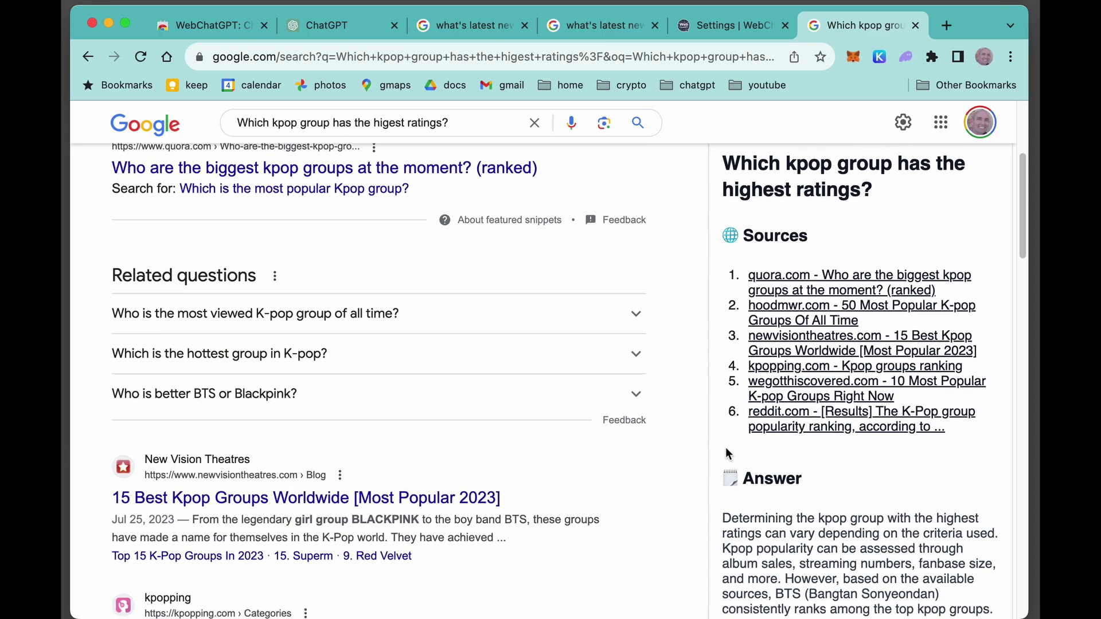
{"action": "scroll", "coordinate": [787, 381], "scroll_direction": "down", "scroll_amount": 2}
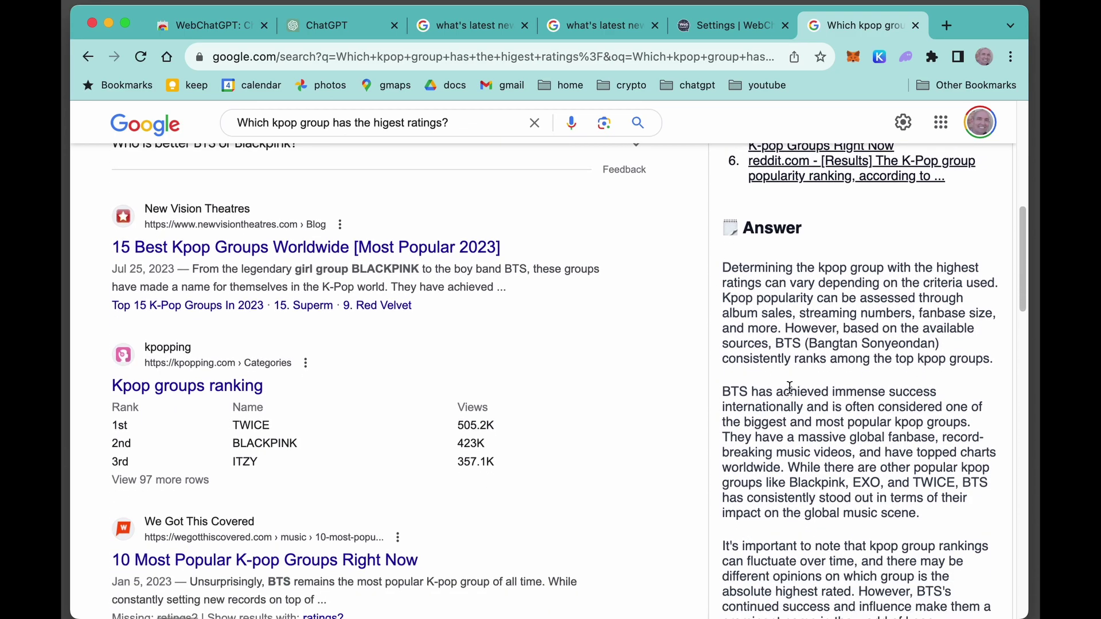
{"action": "scroll", "coordinate": [823, 304], "scroll_direction": "down", "scroll_amount": 3}
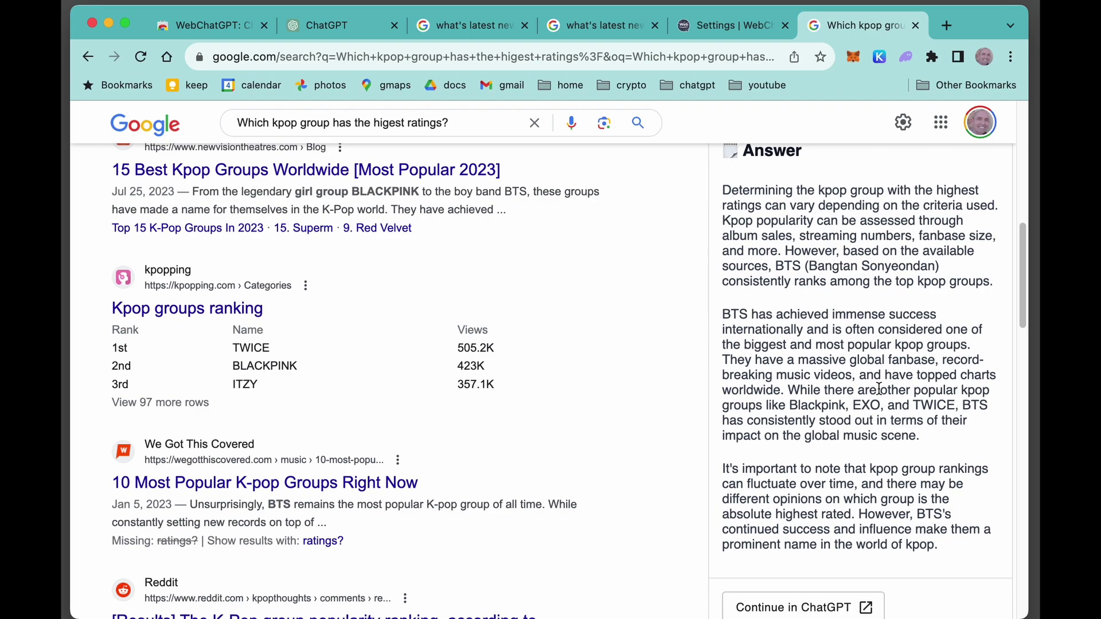
{"action": "scroll", "coordinate": [878, 387], "scroll_direction": "down", "scroll_amount": 2}
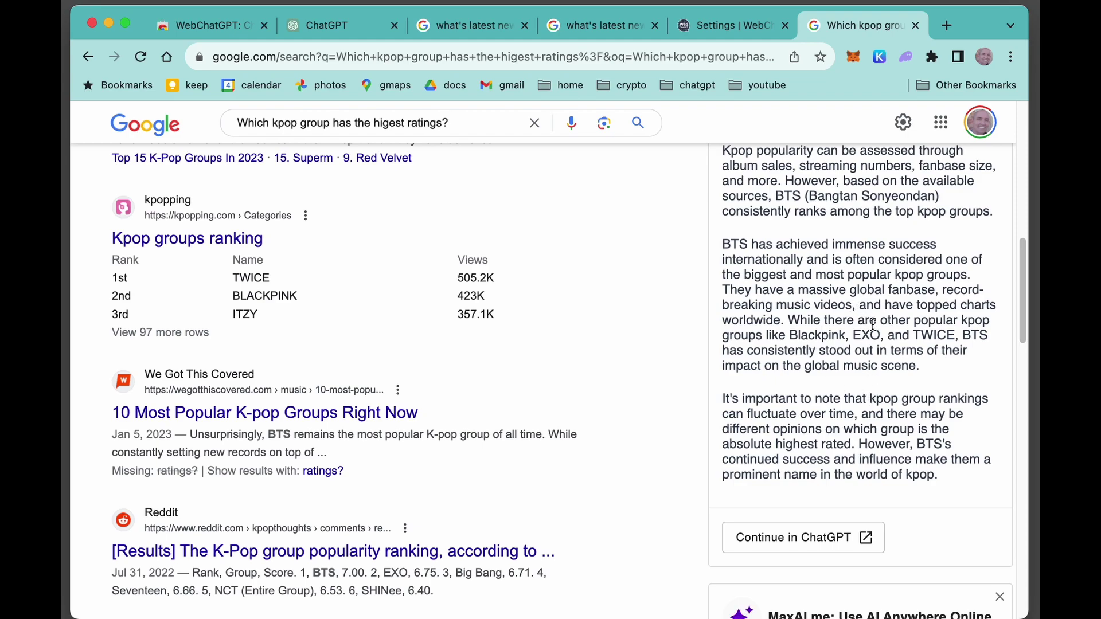
{"action": "key", "text": "super+t"}
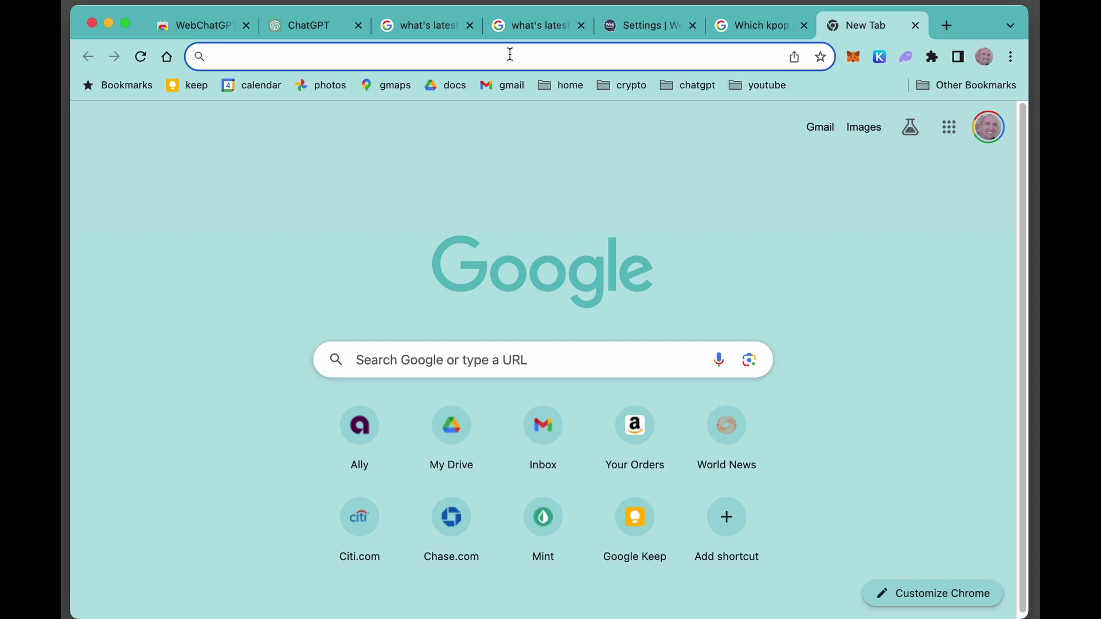
Step: Search 'which bts member will get married first?' and read WebChatGPT's sourced answer
{"action": "type", "text": "Which bts member"}
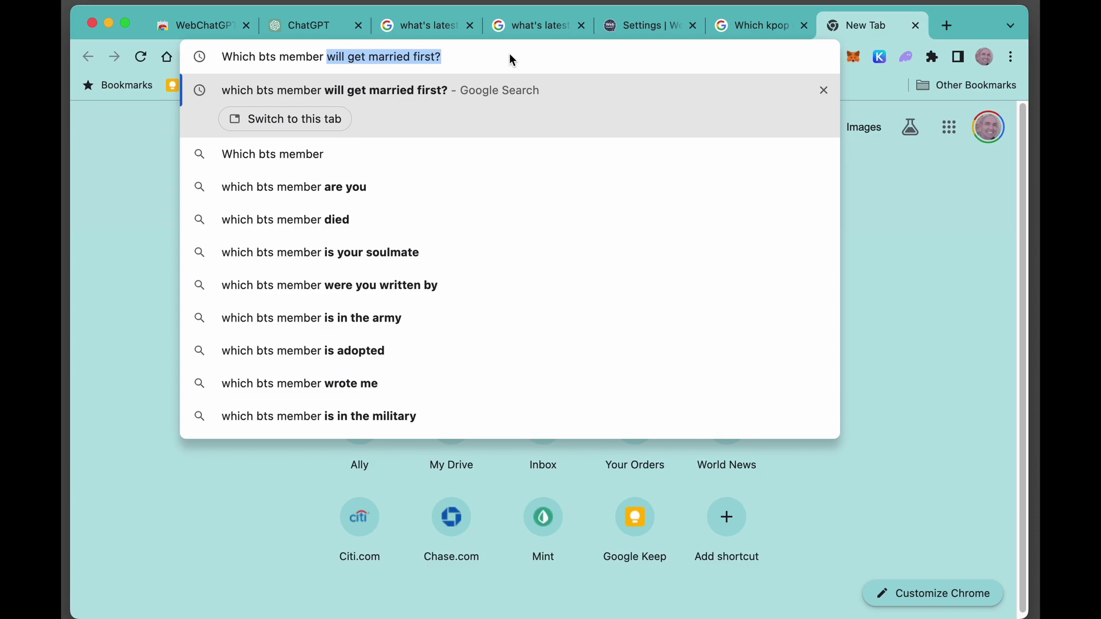
{"action": "key", "text": "Return"}
{"action": "scroll", "coordinate": [689, 382], "scroll_direction": "down", "scroll_amount": 6}
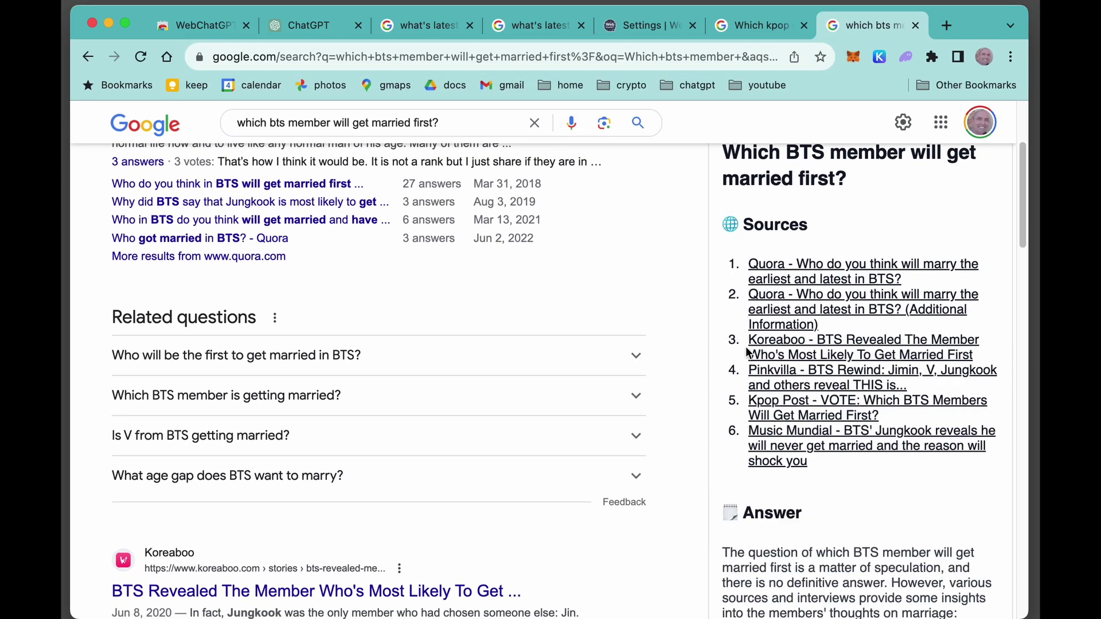
{"action": "scroll", "coordinate": [745, 347], "scroll_direction": "down", "scroll_amount": 3}
{"action": "scroll", "coordinate": [792, 389], "scroll_direction": "down", "scroll_amount": 2}
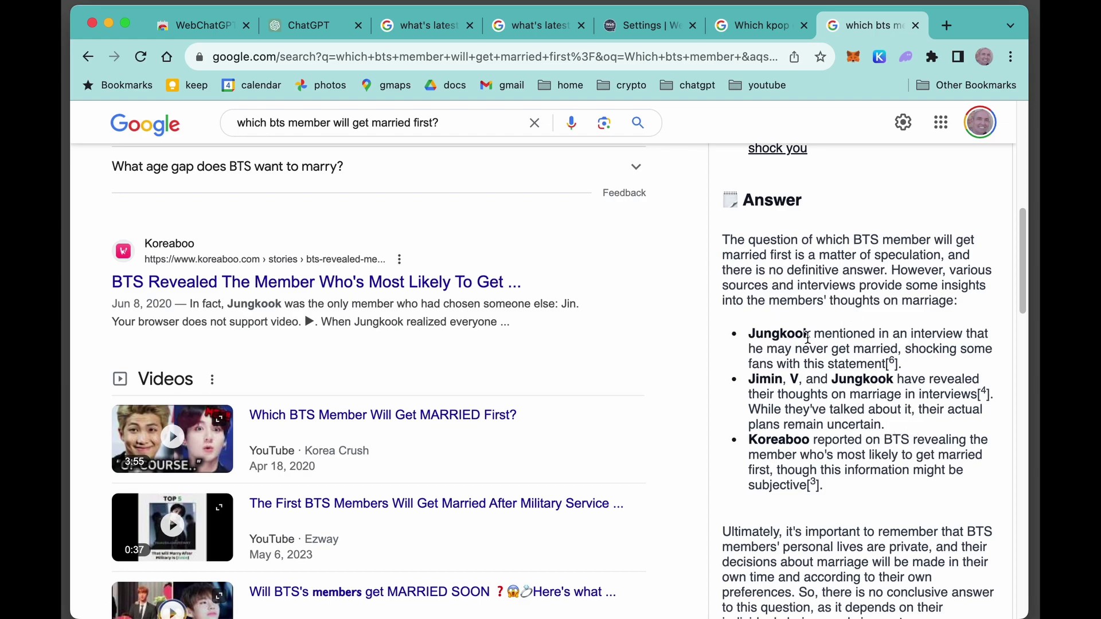
{"action": "scroll", "coordinate": [824, 394], "scroll_direction": "up", "scroll_amount": 5}
{"action": "scroll", "coordinate": [824, 394], "scroll_direction": "up", "scroll_amount": 4}
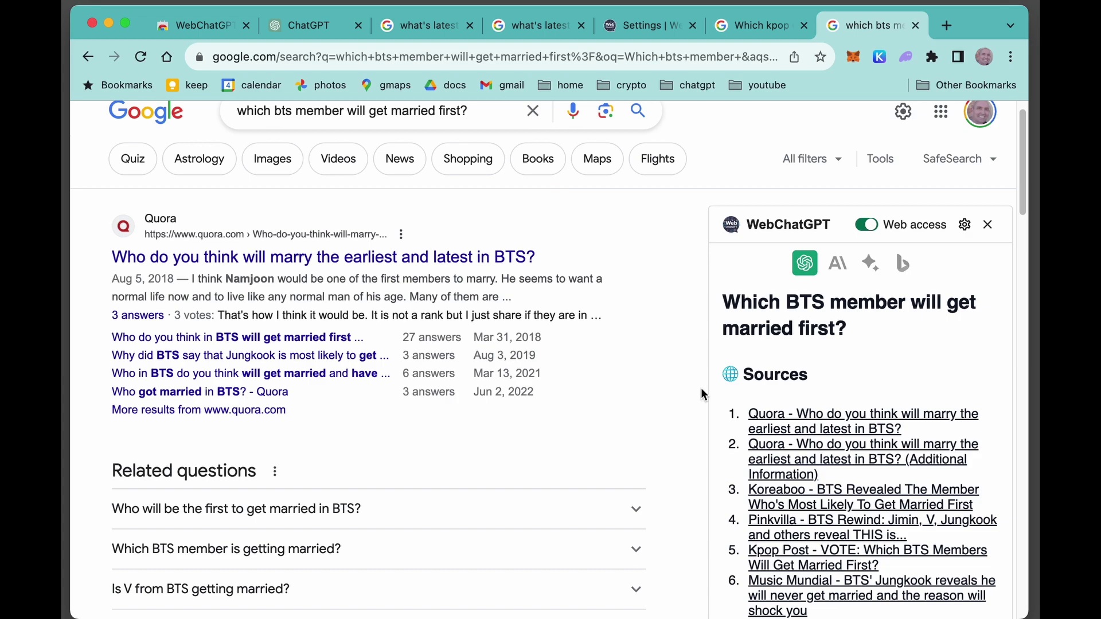
{"action": "scroll", "coordinate": [677, 389], "scroll_direction": "up", "scroll_amount": 1}
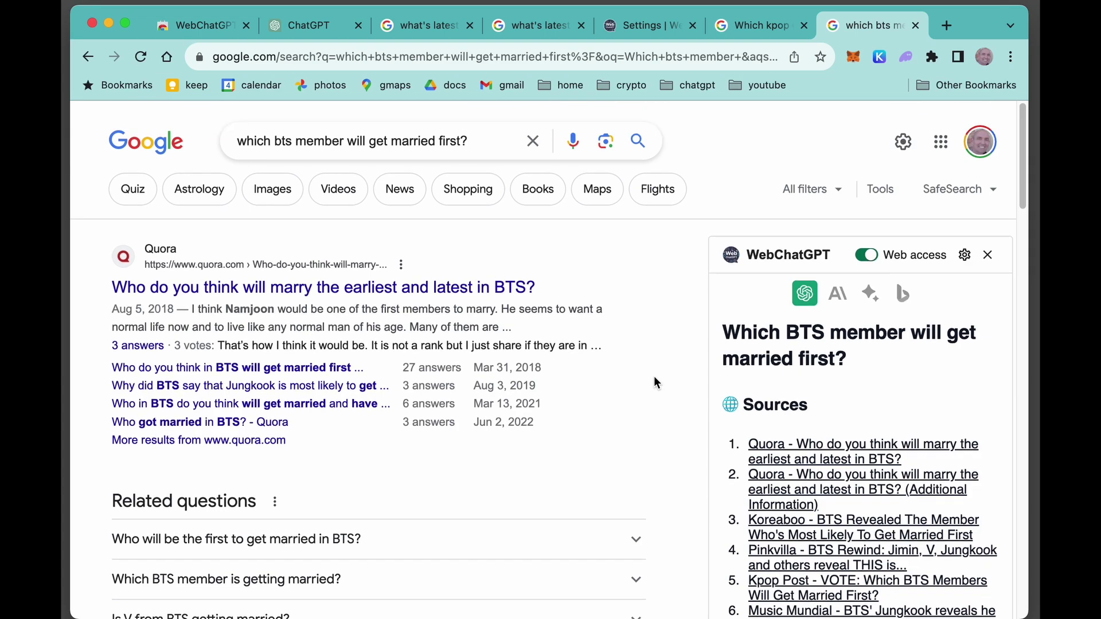